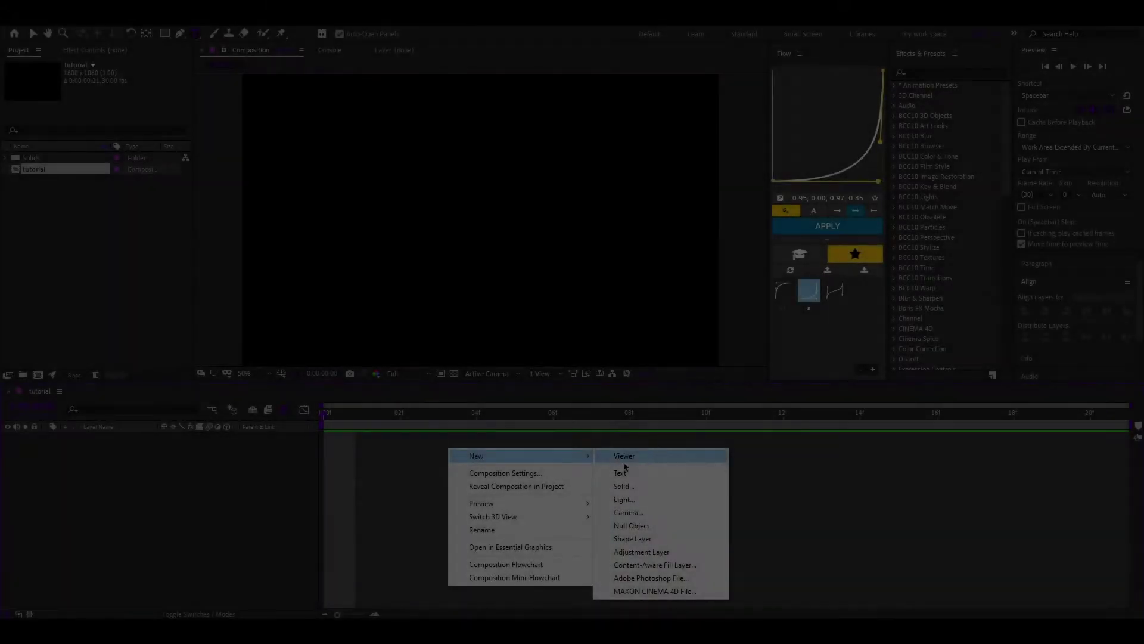
Create a text layer reading "tutorial" and centre it horizontally and vertically in the composition
left_click(620, 473)
type("tuto")
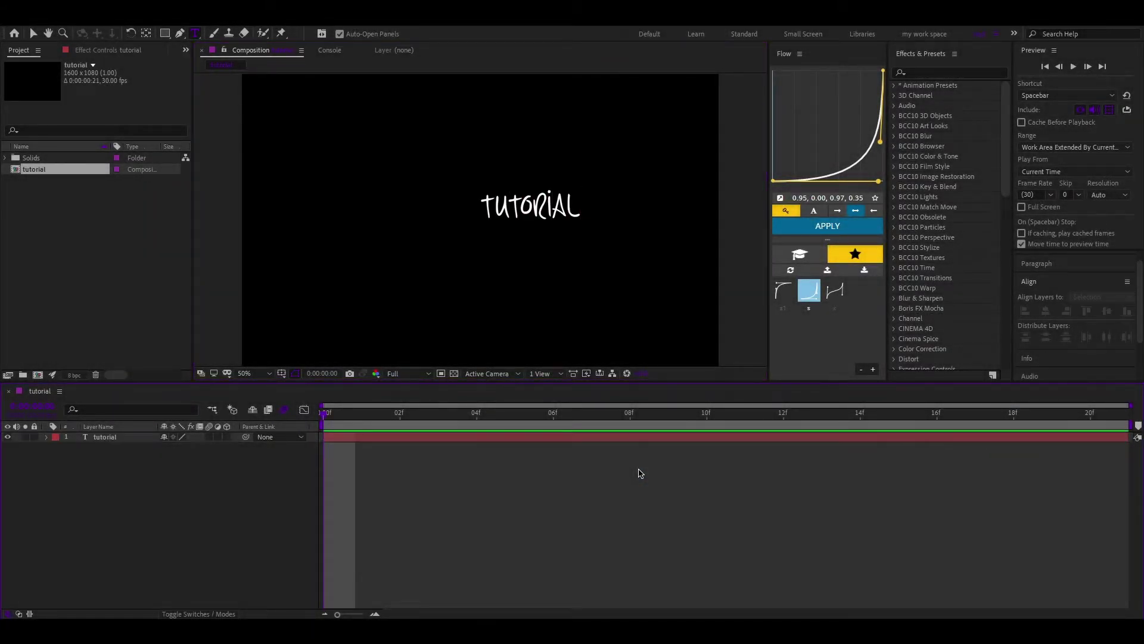
left_click(638, 440)
left_click(1044, 312)
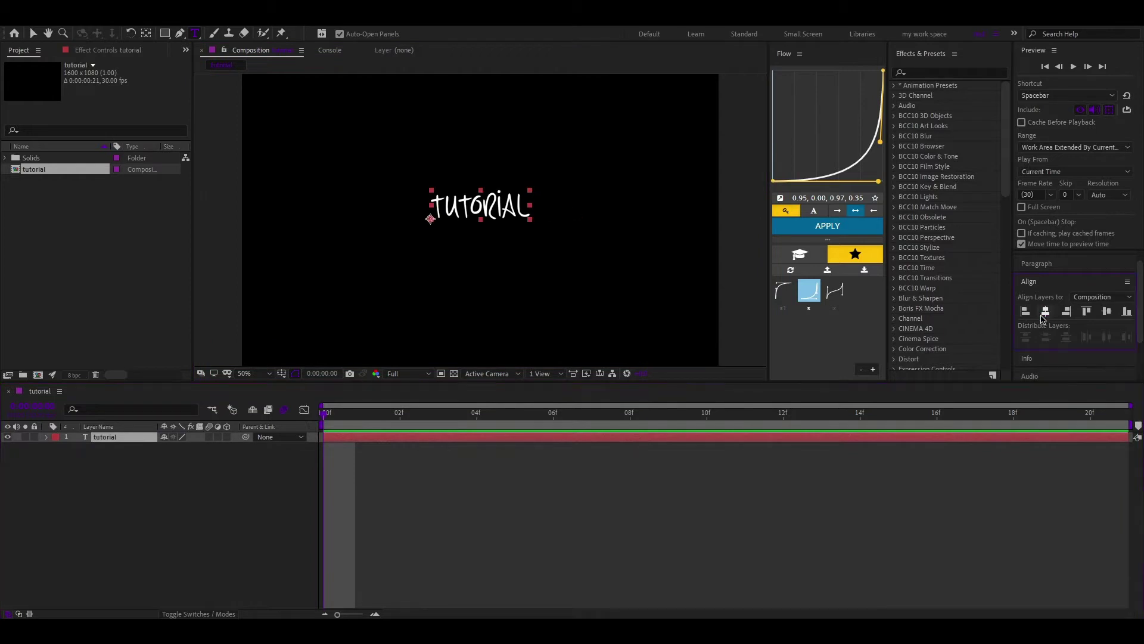
left_click(1106, 313)
left_click(914, 496)
Add a Position text animator to the tutorial layer, and include Rotation and Skew properties in the same animator
left_click(417, 438)
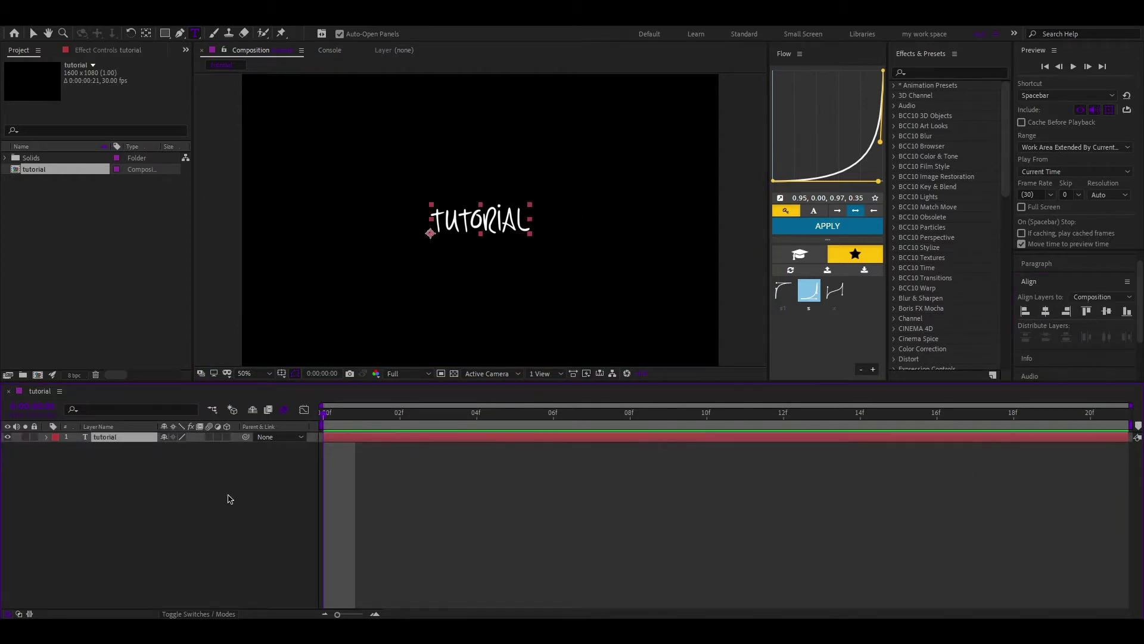
left_click(232, 447)
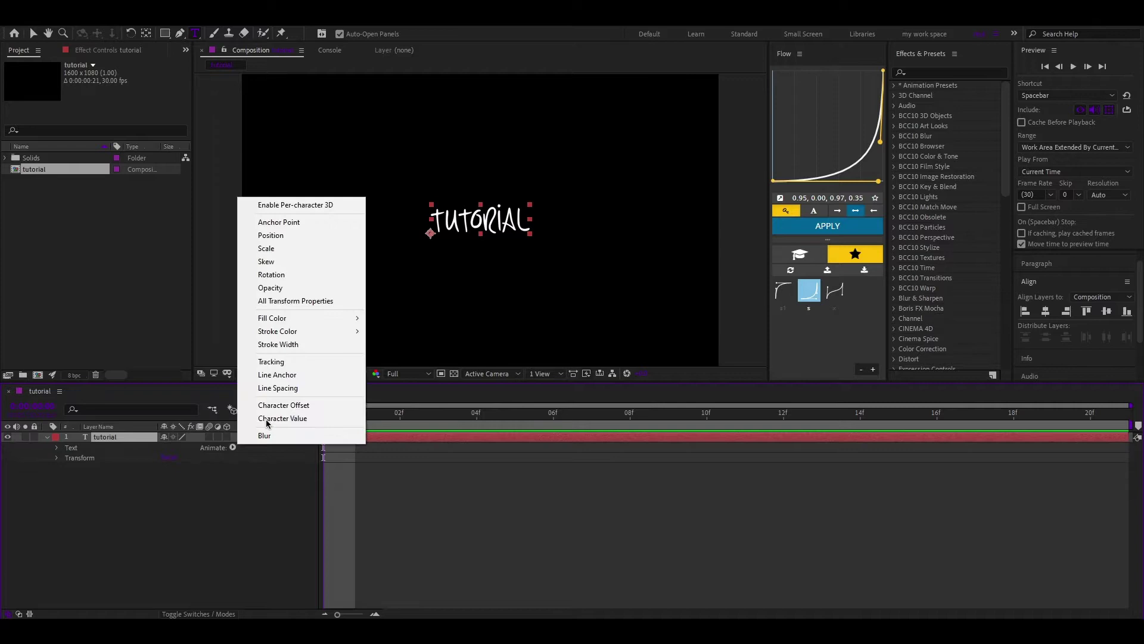
left_click(263, 233)
left_click(232, 487)
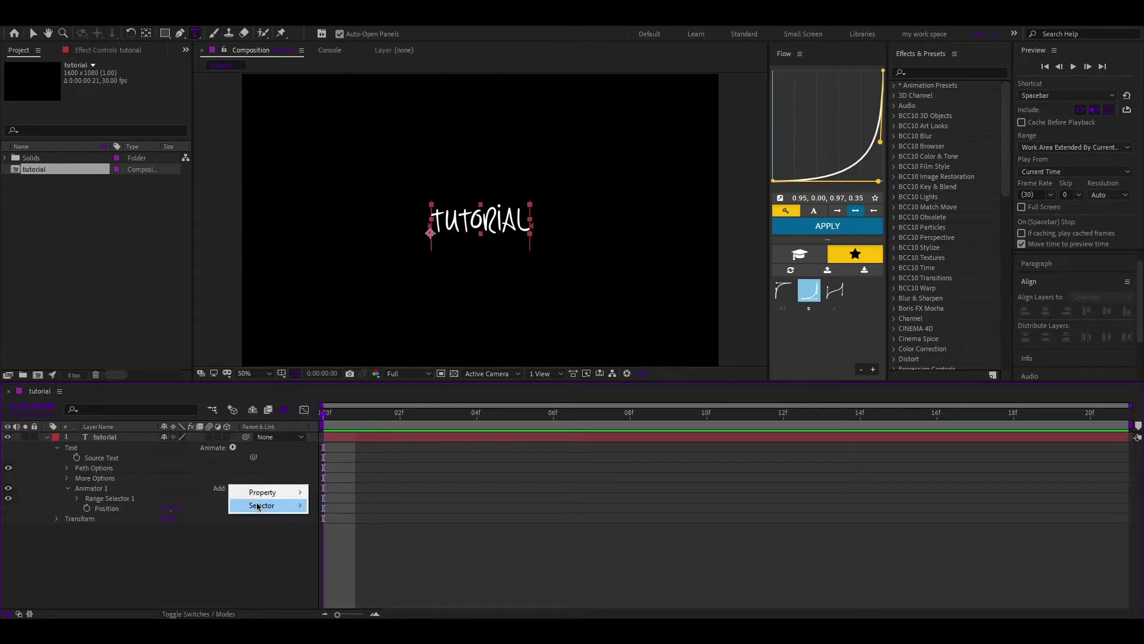
mouse_move(280, 491)
left_click(381, 332)
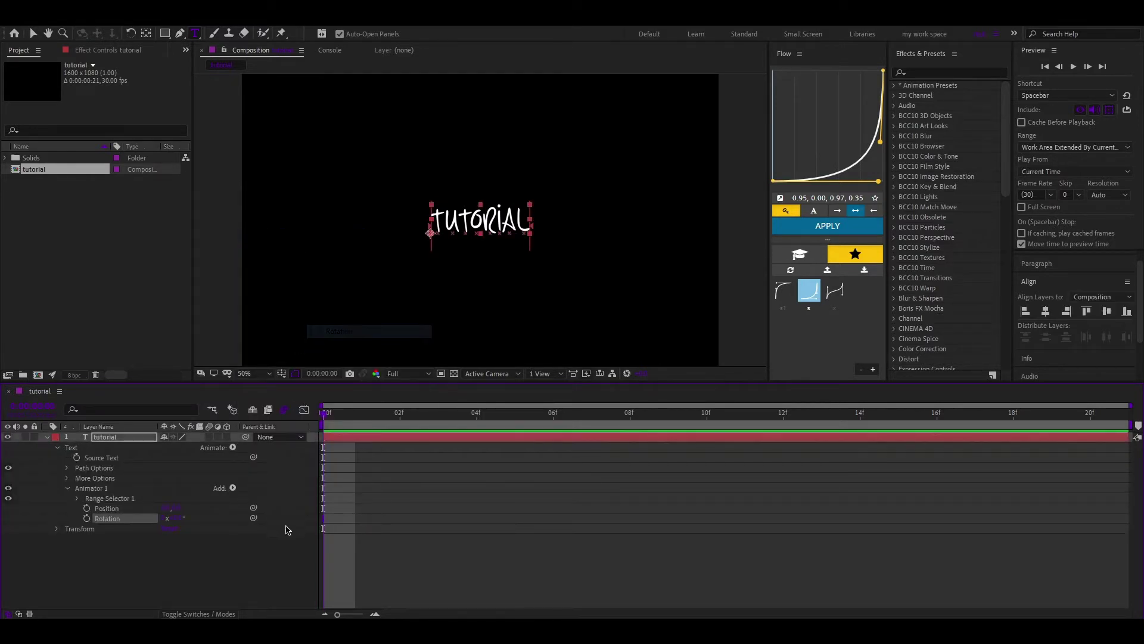
left_click(232, 487)
left_click(367, 318)
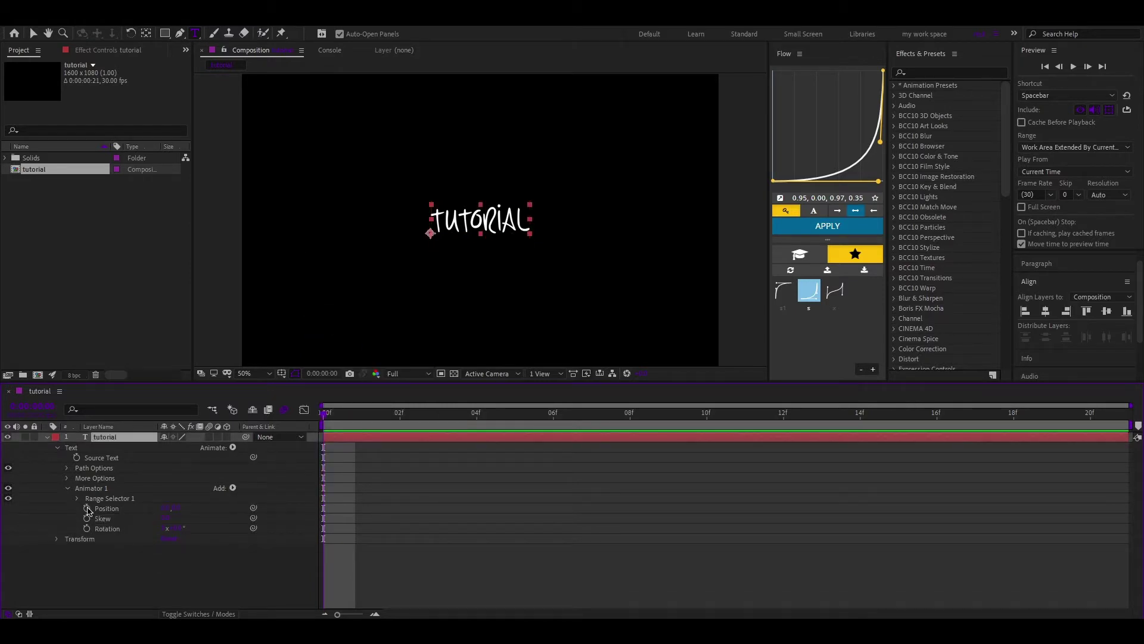
Add a Wiggly selector to Animator 1
left_click(235, 487)
mouse_move(262, 505)
left_click(376, 519)
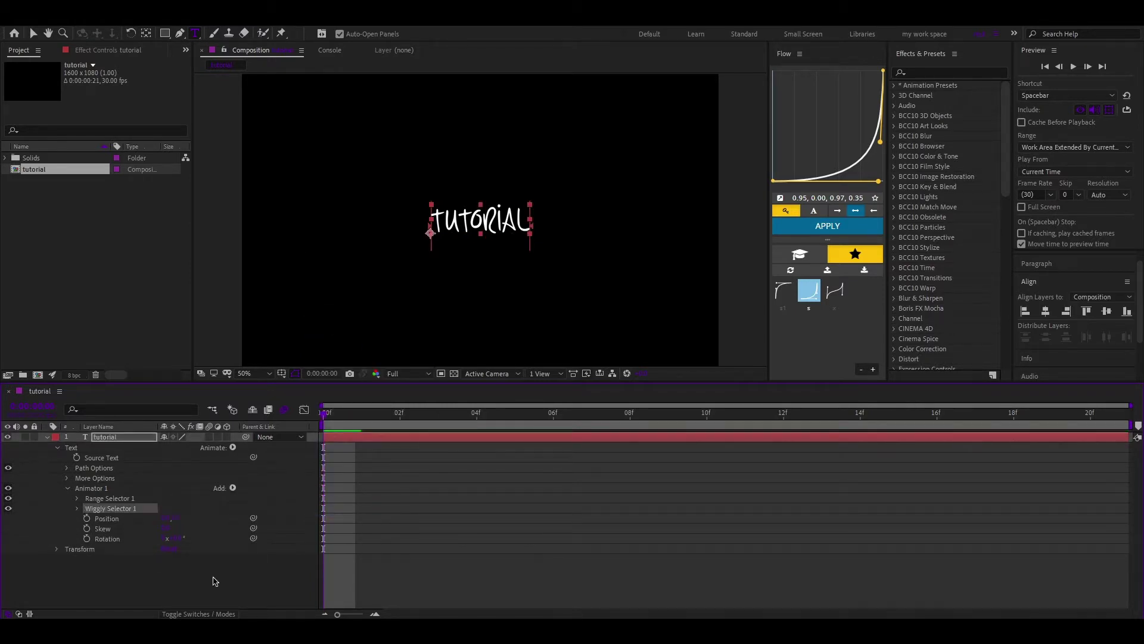
Keyframe the animator's default Position, Skew and Rotation on the composition's last frame, and add keyframes for them on the first frame
left_click_drag(86, 518, 87, 538)
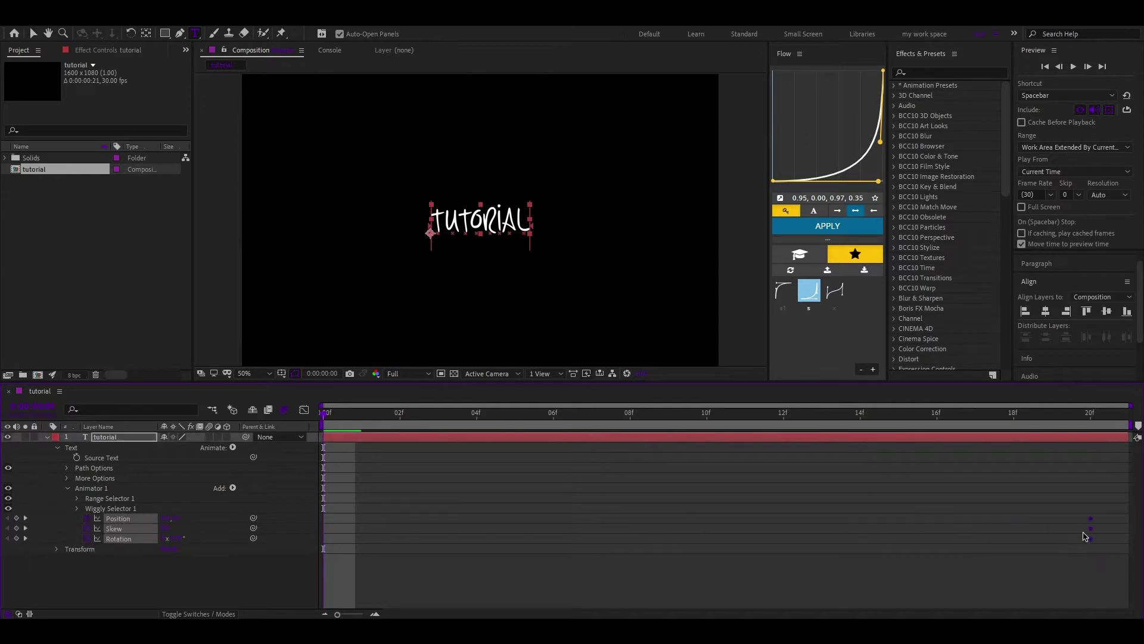
left_click_drag(1084, 536, 1122, 537)
left_click(266, 594)
key("Return")
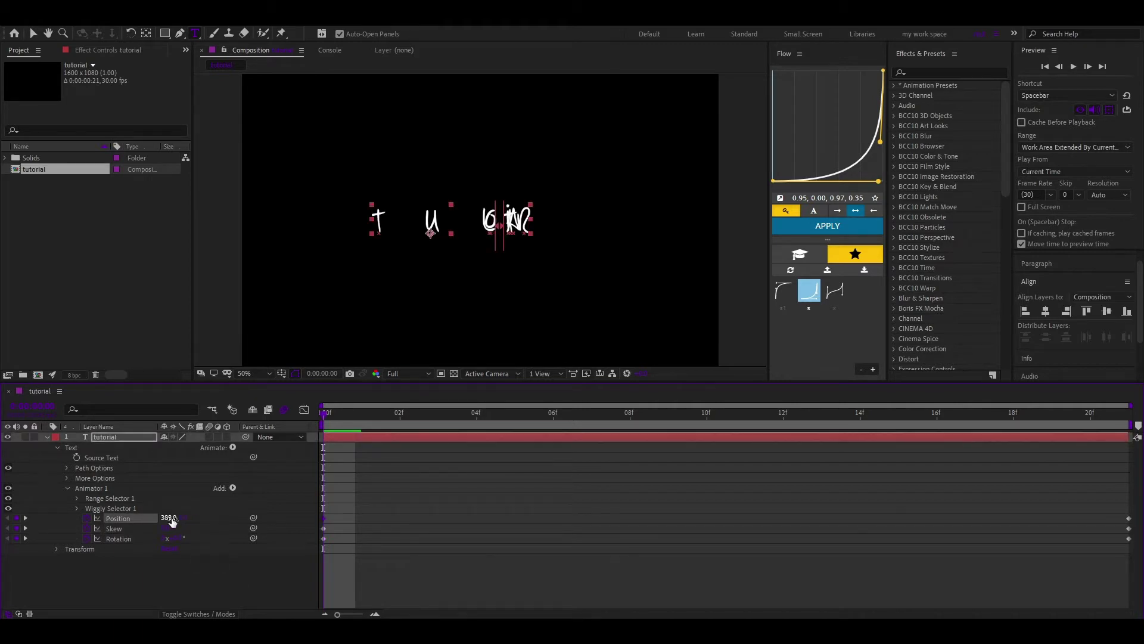
Scatter the letters on the first frame with Position about 388, -287, Skew about 17 and Rotation about -105°
left_click_drag(187, 520, 2, 542)
mouse_move(186, 522)
left_mouse_down()
mouse_move(220, 523)
mouse_move(176, 525)
left_mouse_up()
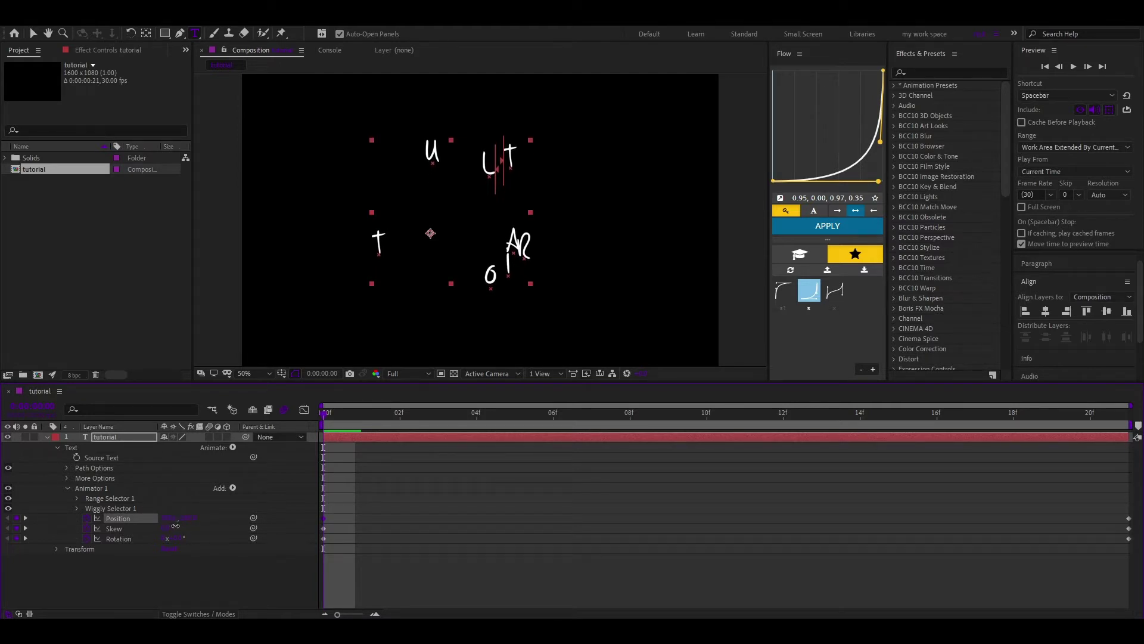
left_click(169, 542)
left_click_drag(172, 529, 167, 562)
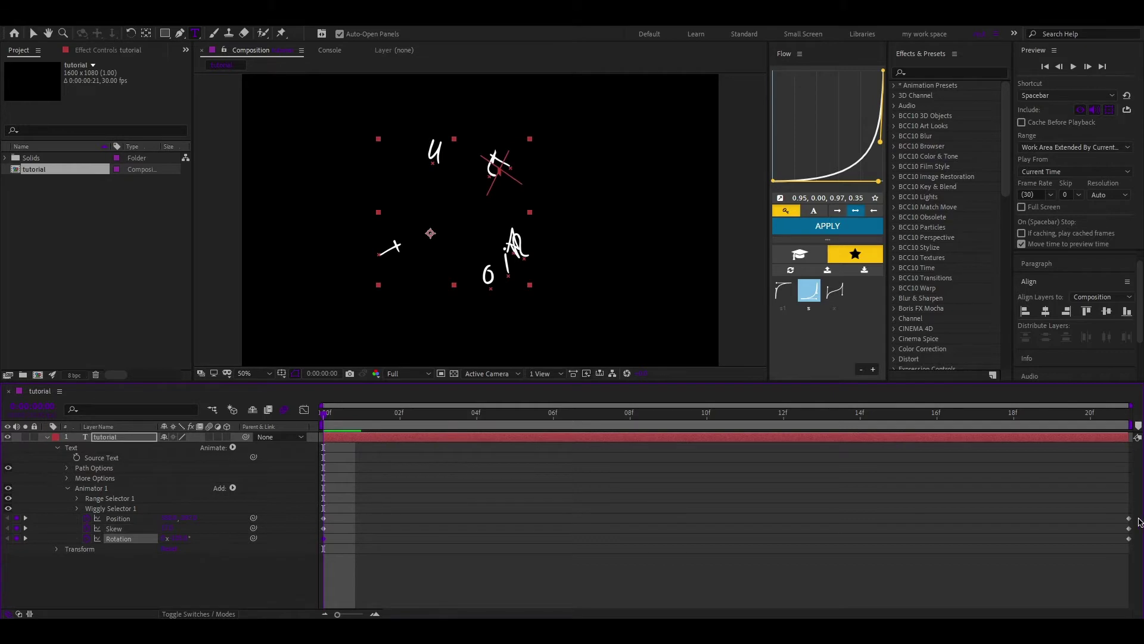
Easy-ease all Position, Skew and Rotation keyframes and adjust their speed graph into an early peak with a long slow-down
left_click(1094, 559)
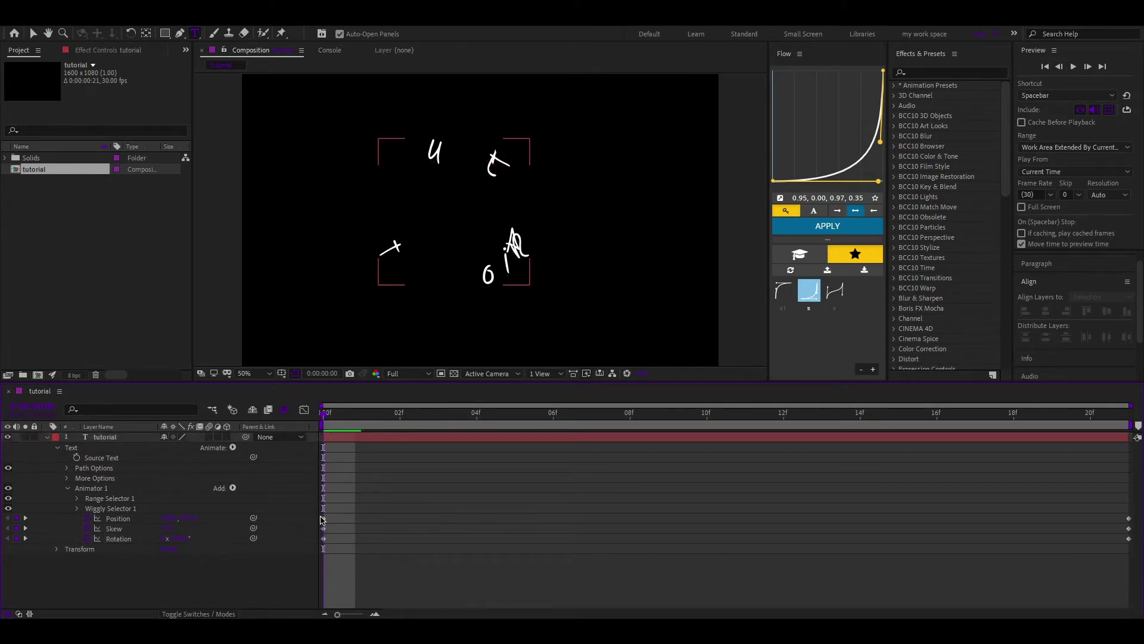
left_click_drag(322, 520, 1137, 549)
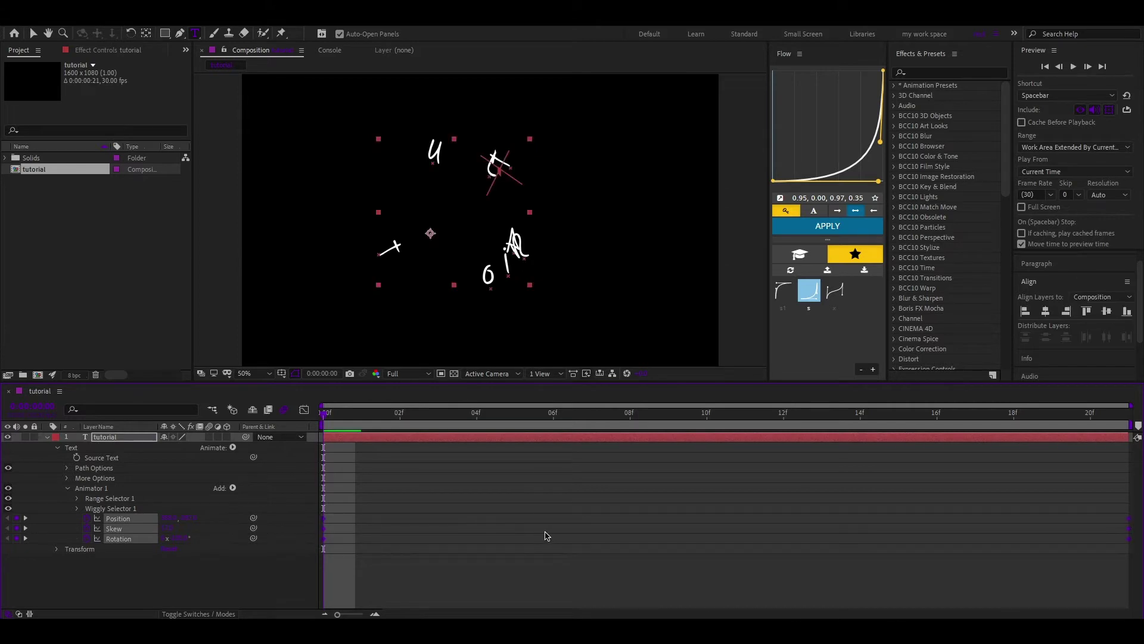
left_click(304, 409)
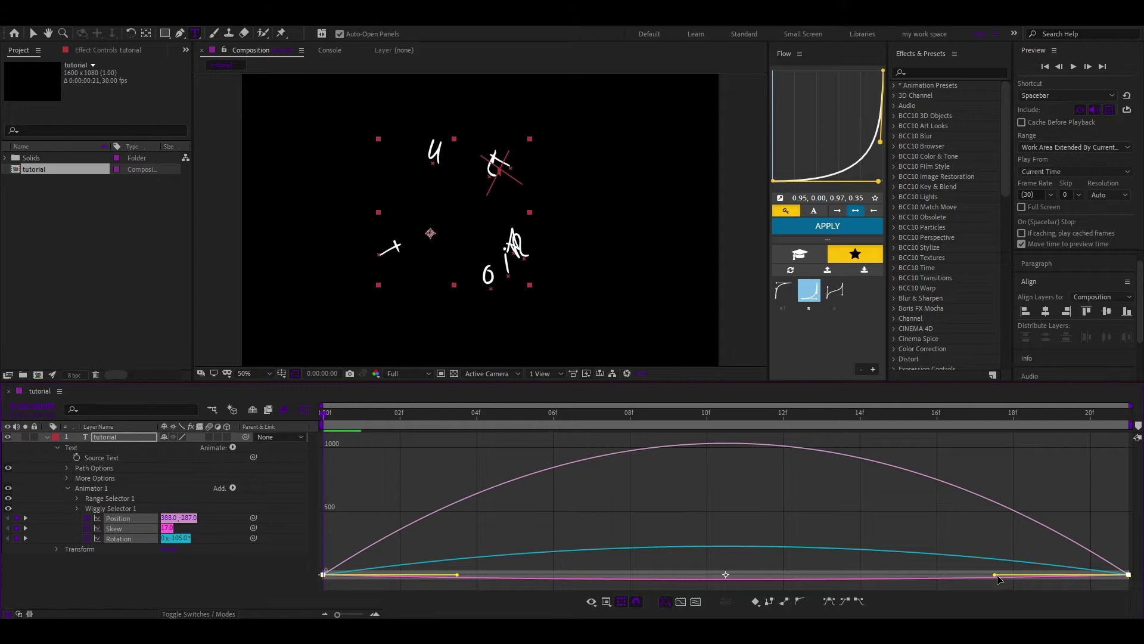
left_click_drag(1000, 578, 766, 578)
left_click_drag(460, 578, 422, 577)
Preview the letter animation and sharpen the shared speed curve by adjusting both ease handles, with its peak near frame 3
key("space")
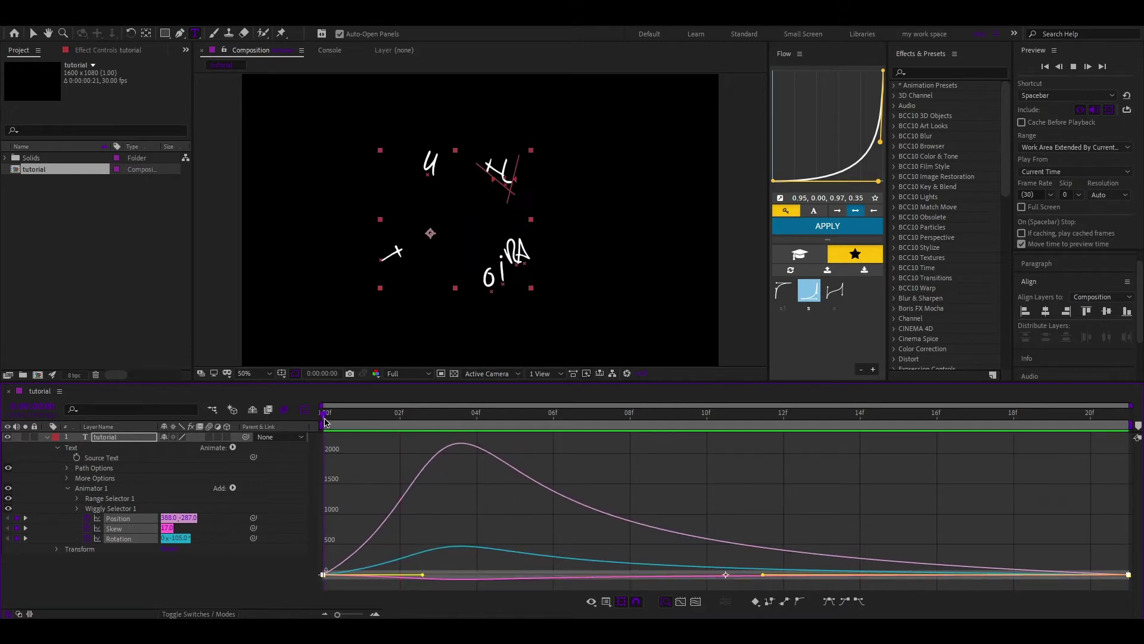
key("space")
left_click_drag(422, 576, 414, 575)
key("space")
key("space")
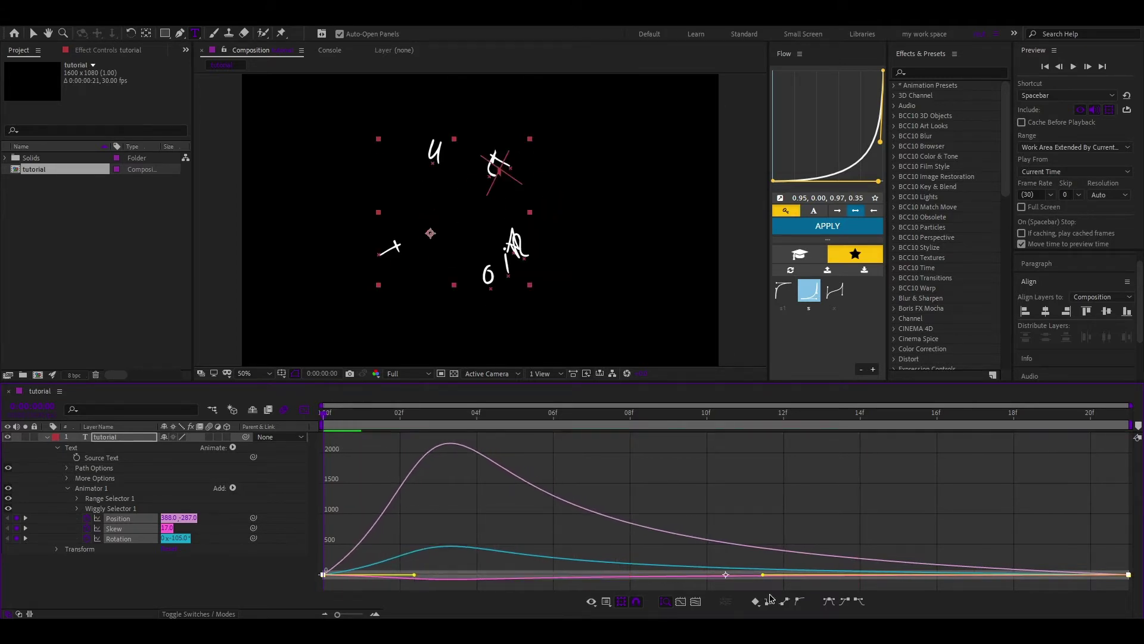
left_click_drag(763, 576, 746, 575)
key("space")
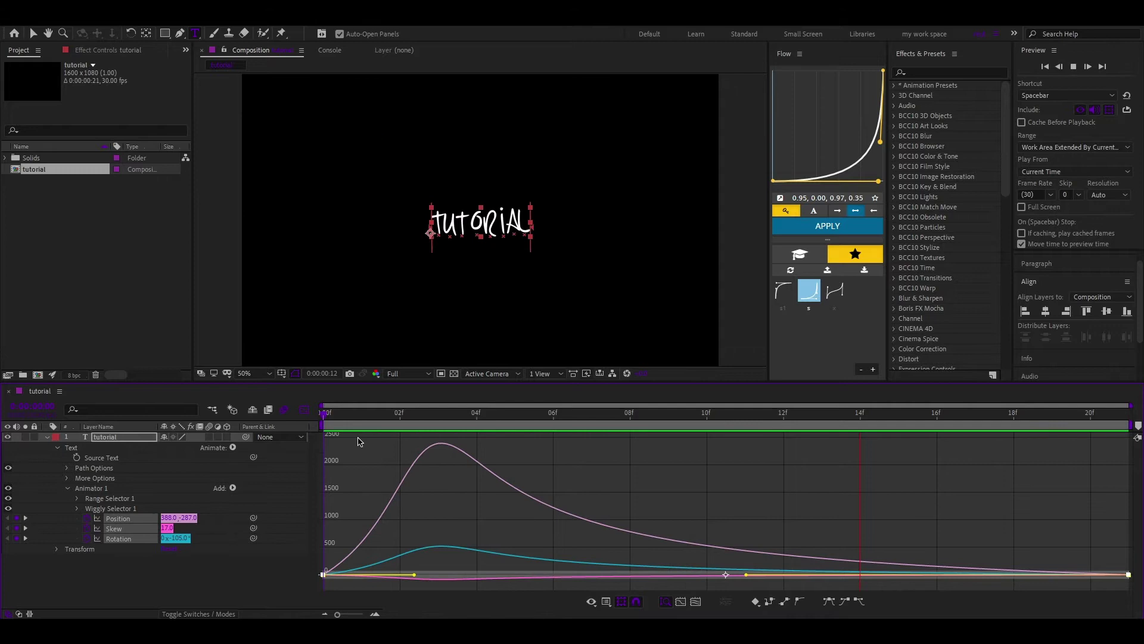
left_click(325, 418)
left_click(303, 409)
left_click(443, 531)
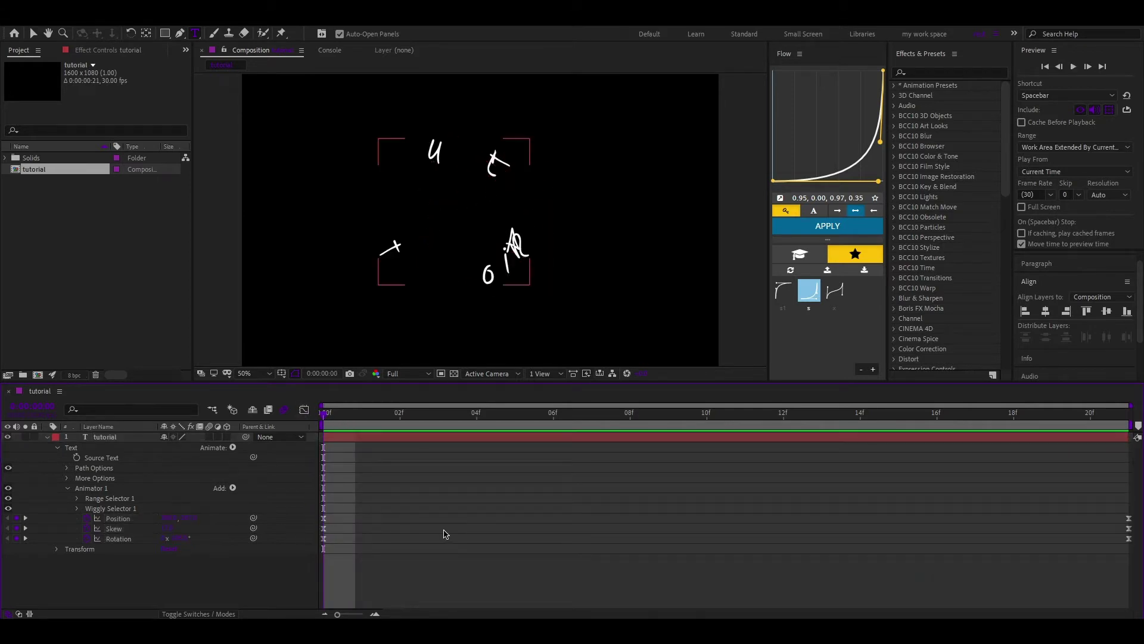
Add a second text animator for Scale and keyframe it from 0% on the first frame to 100% on the last frame
left_click(233, 447)
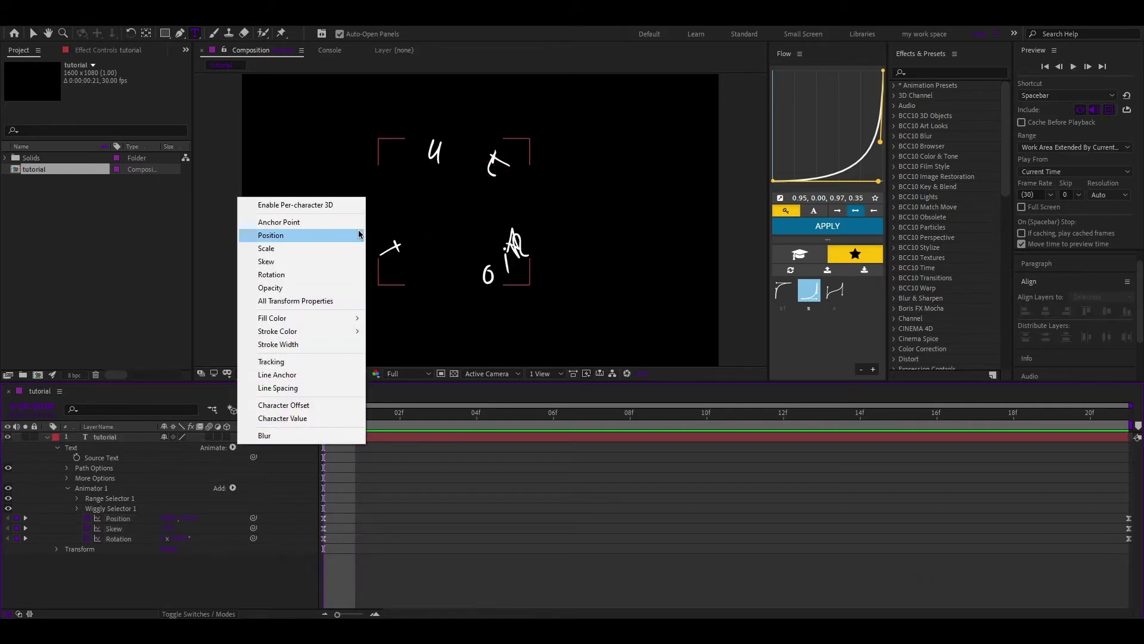
left_click(266, 251)
left_click(102, 569)
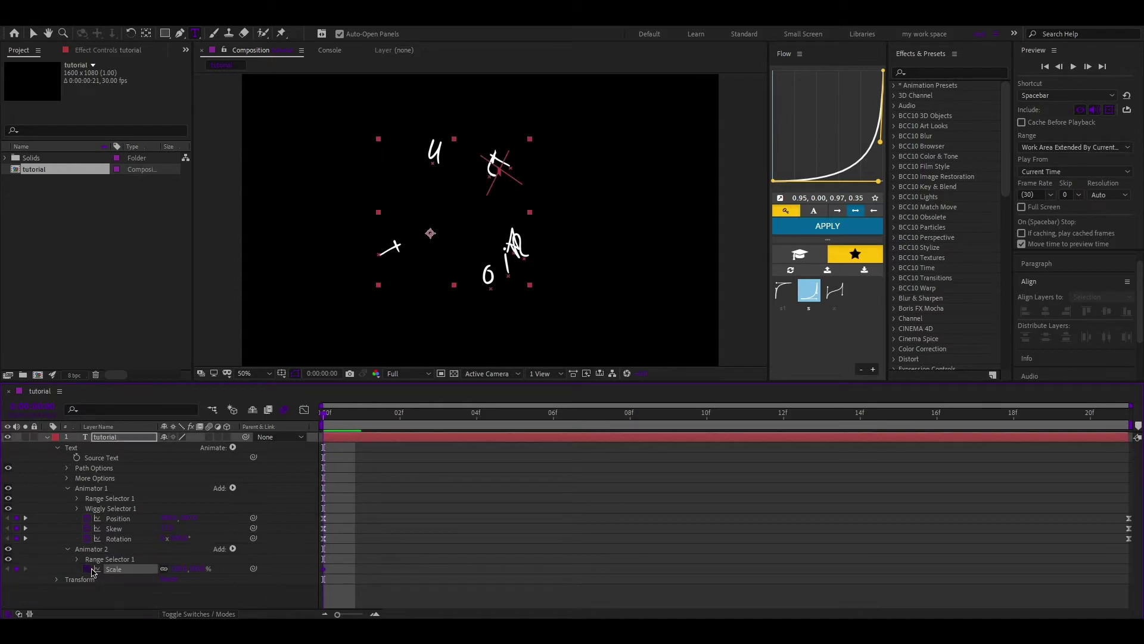
key("End")
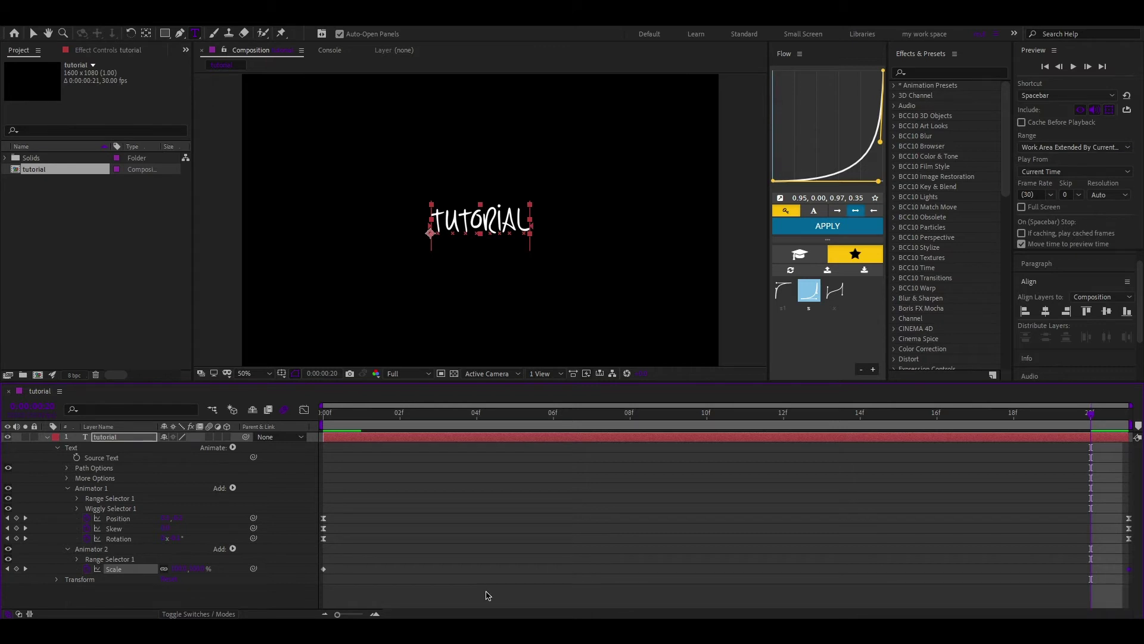
key("Home")
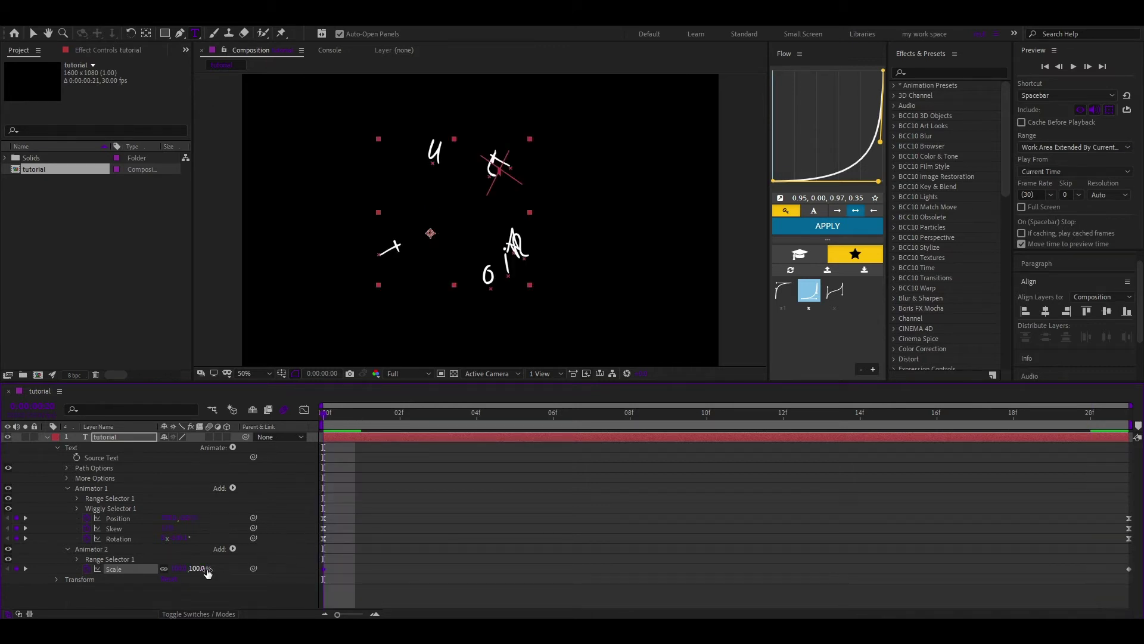
type("0")
left_click(453, 566)
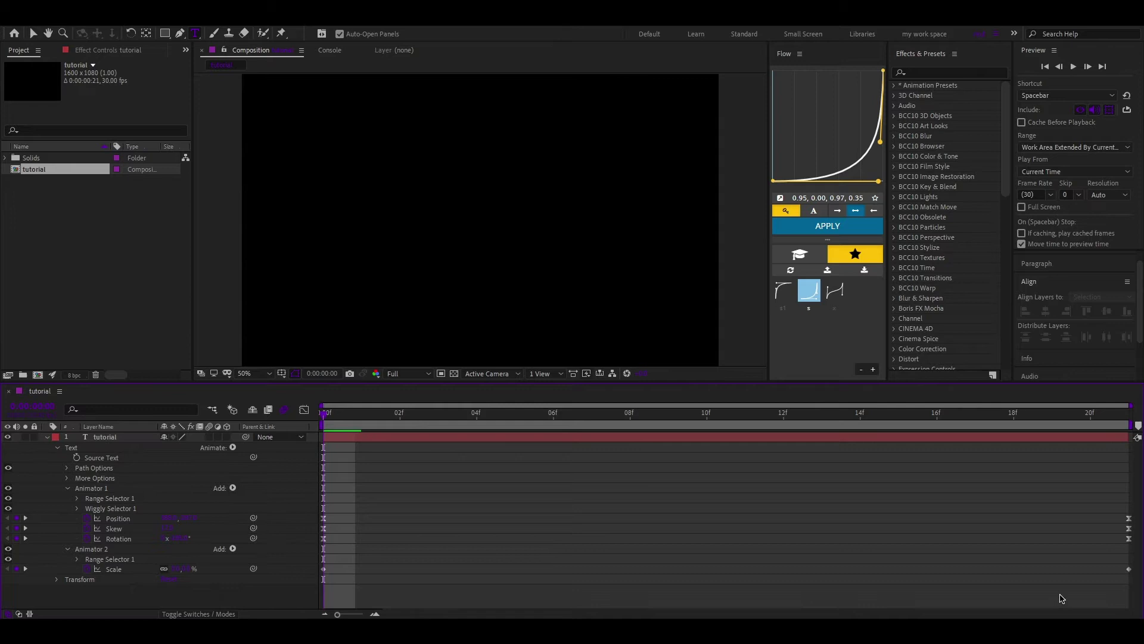
Ease the Scale keyframes with a very steep start and a long slow end in the speed graph, and preview the animation
left_click_drag(322, 578, 1135, 566)
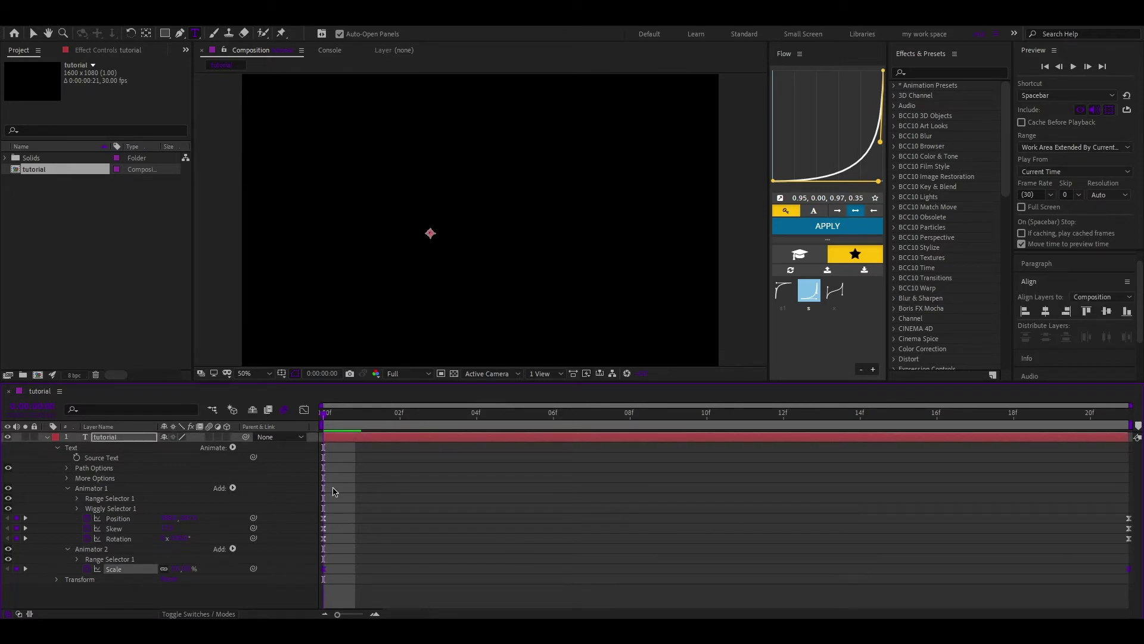
left_click(305, 411)
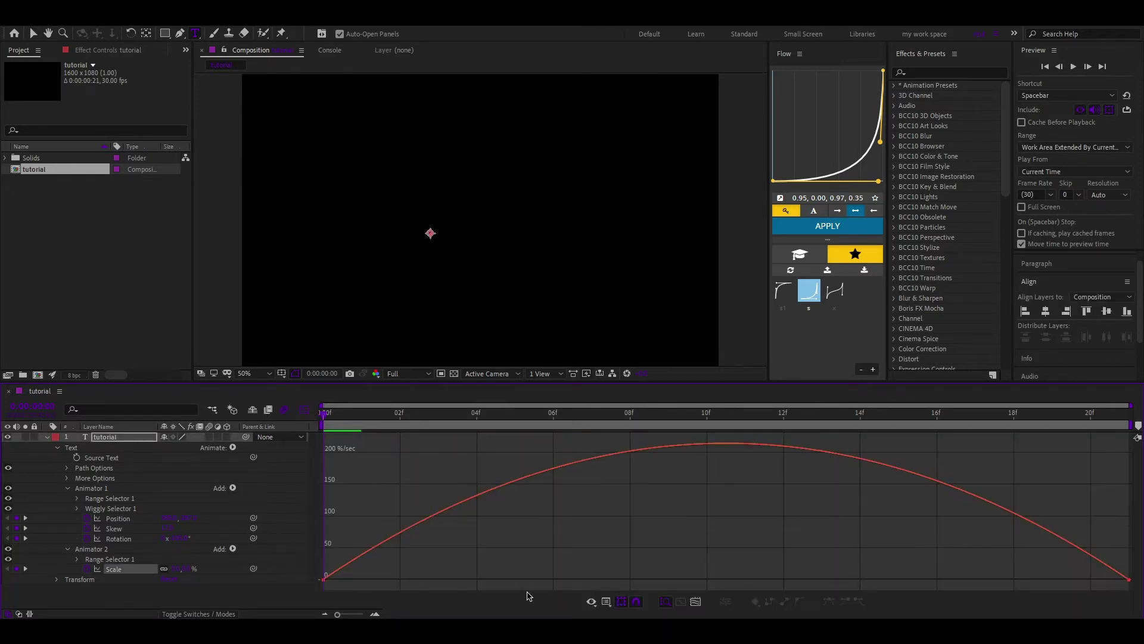
left_click(1128, 579)
left_click_drag(995, 581, 315, 580)
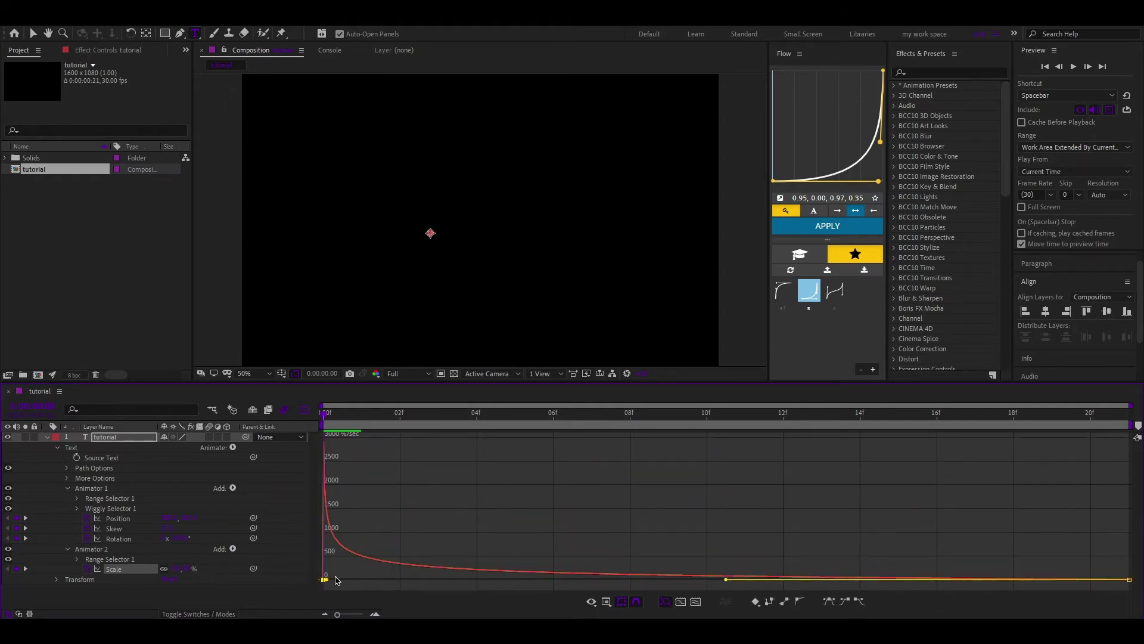
left_click(304, 411)
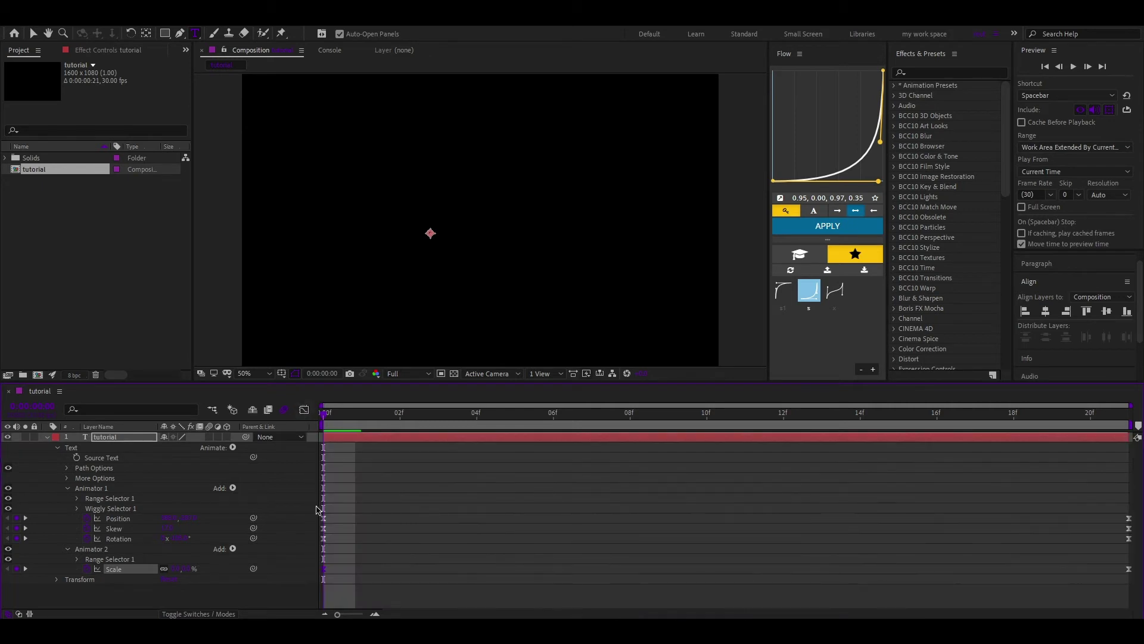
key("space")
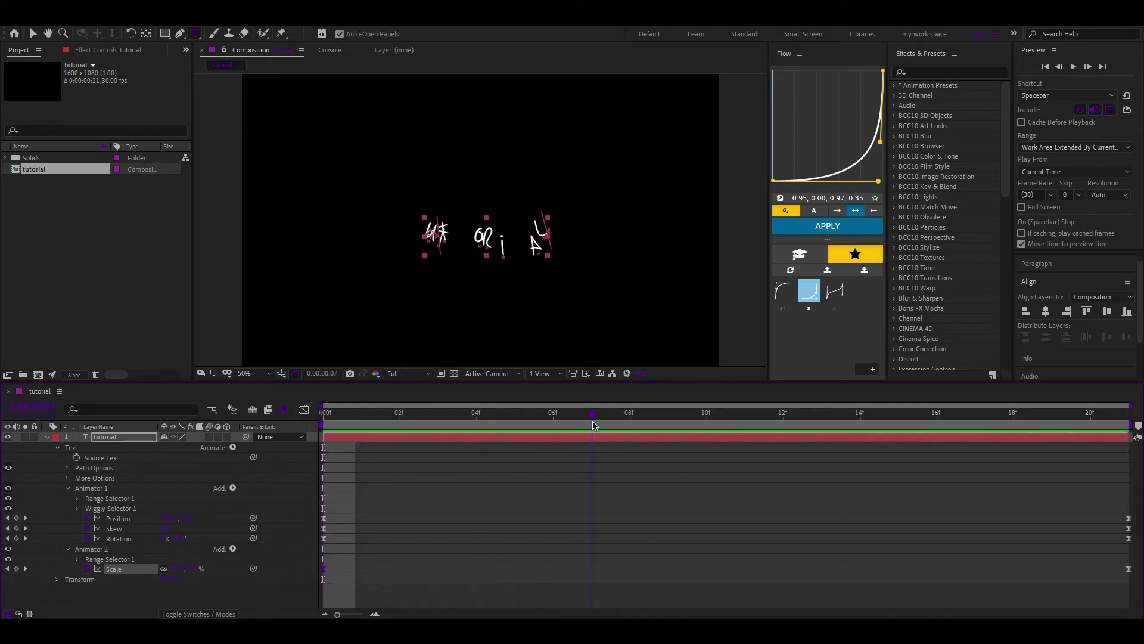
left_click_drag(593, 425, 291, 457)
left_click(301, 589)
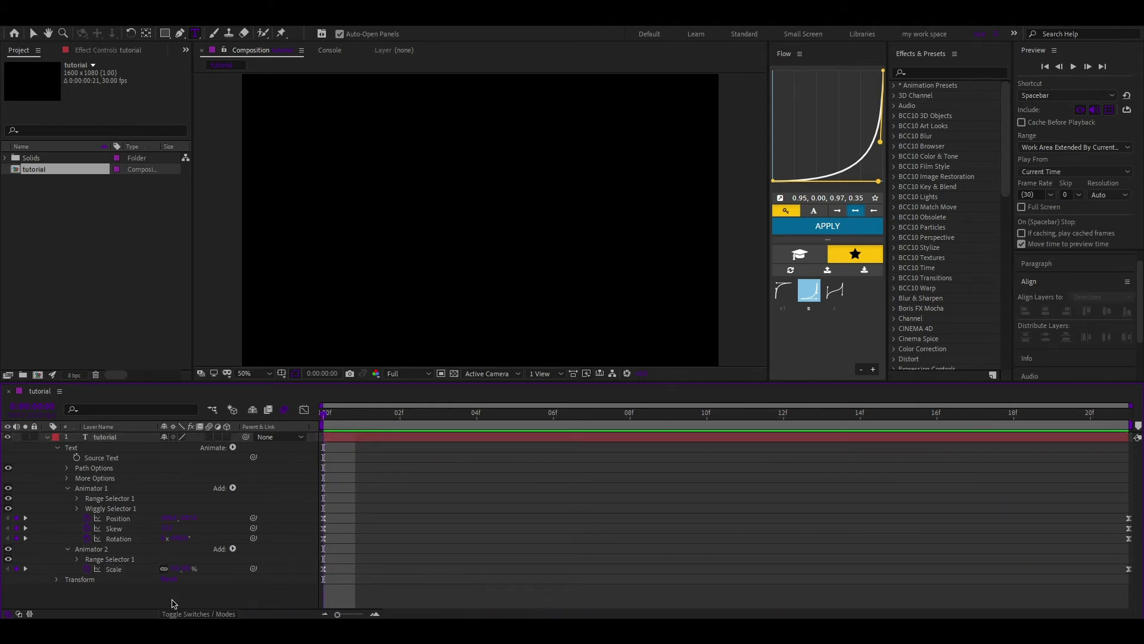
Add Opacity to Animator 2 and keyframe the text from fully transparent on the first frame to fully opaque at frame 6
left_click(233, 548)
mouse_move(259, 552)
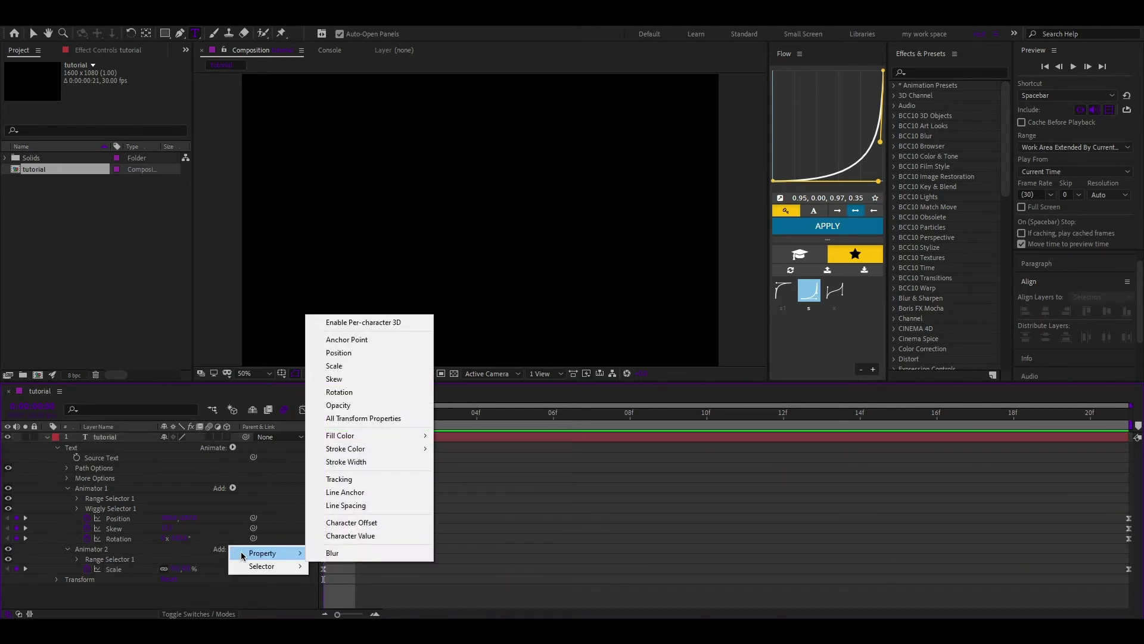
left_click(392, 407)
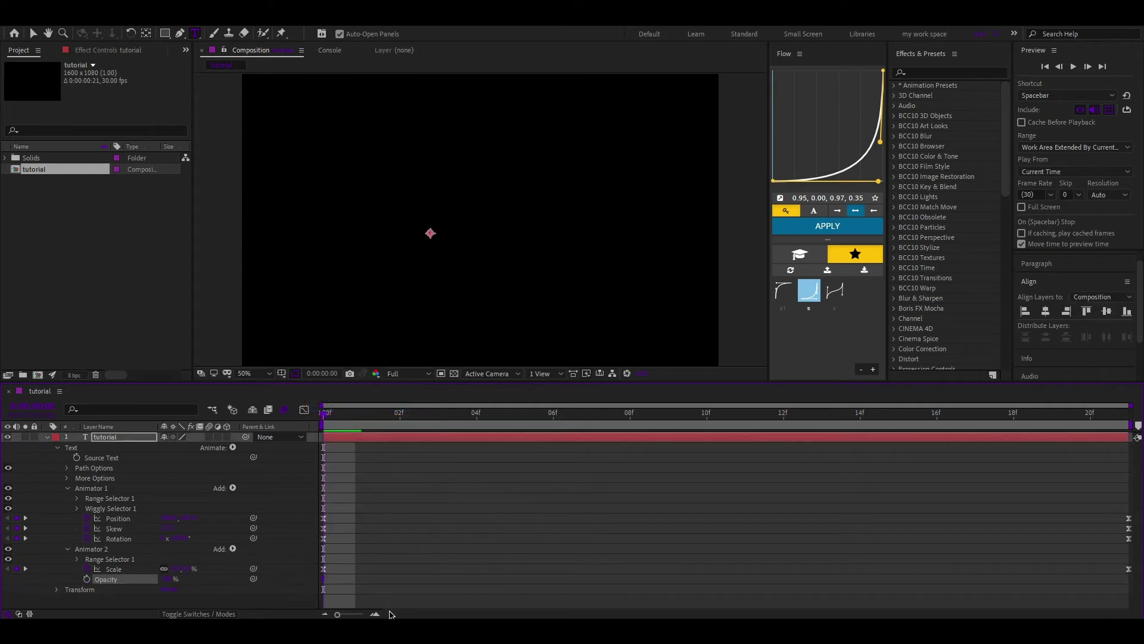
left_click(532, 600)
left_click(563, 422)
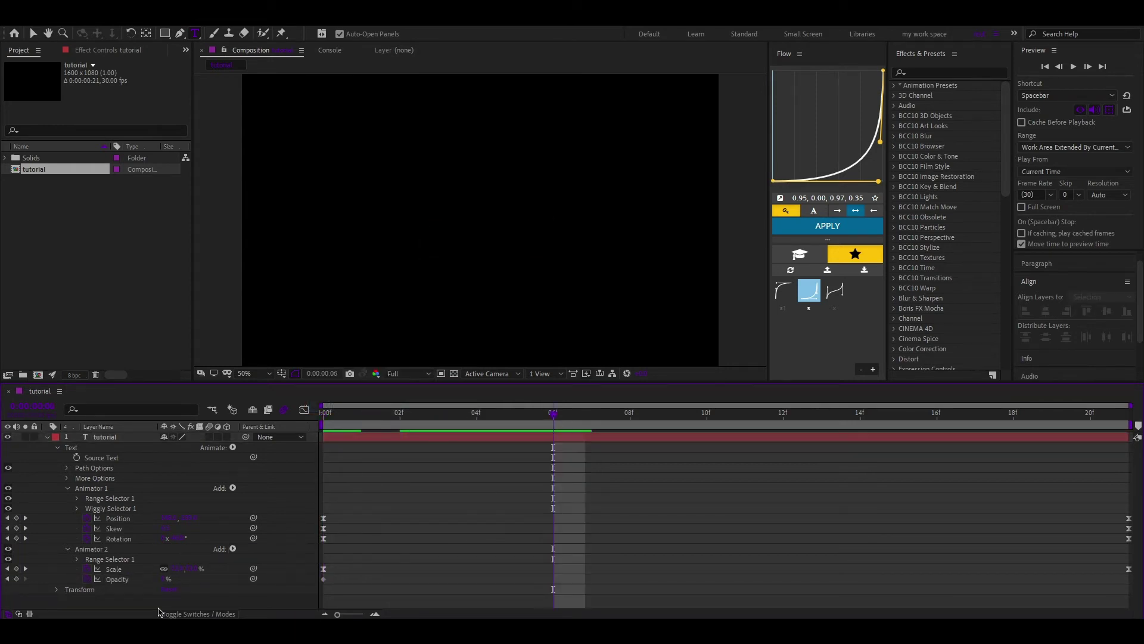
left_click_drag(171, 581, 590, 595)
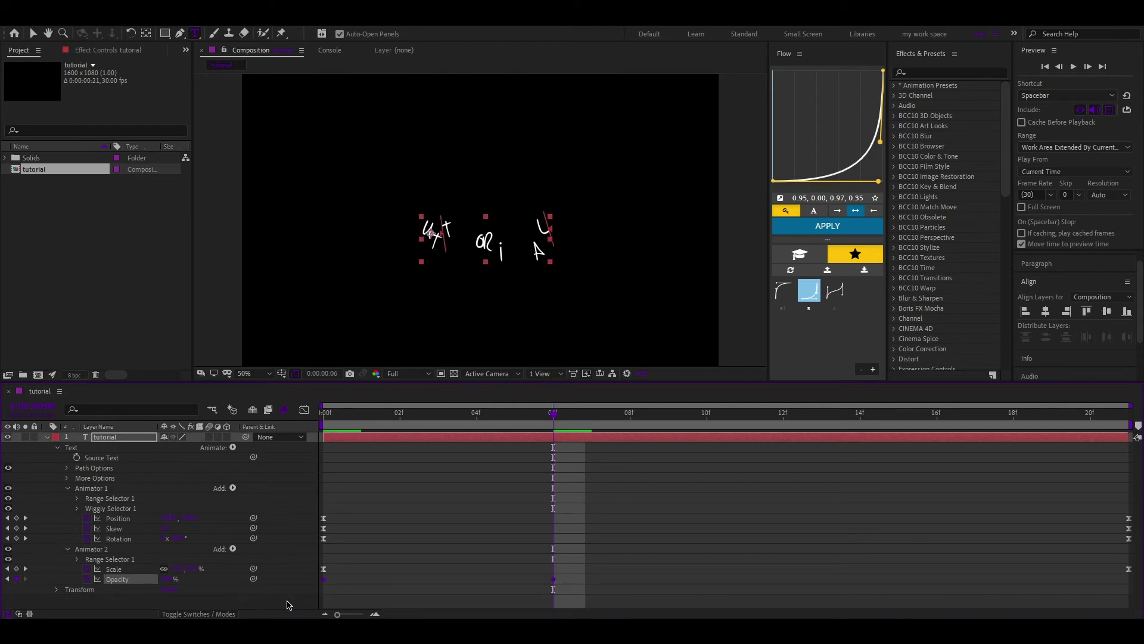
left_click_drag(338, 420, 312, 416)
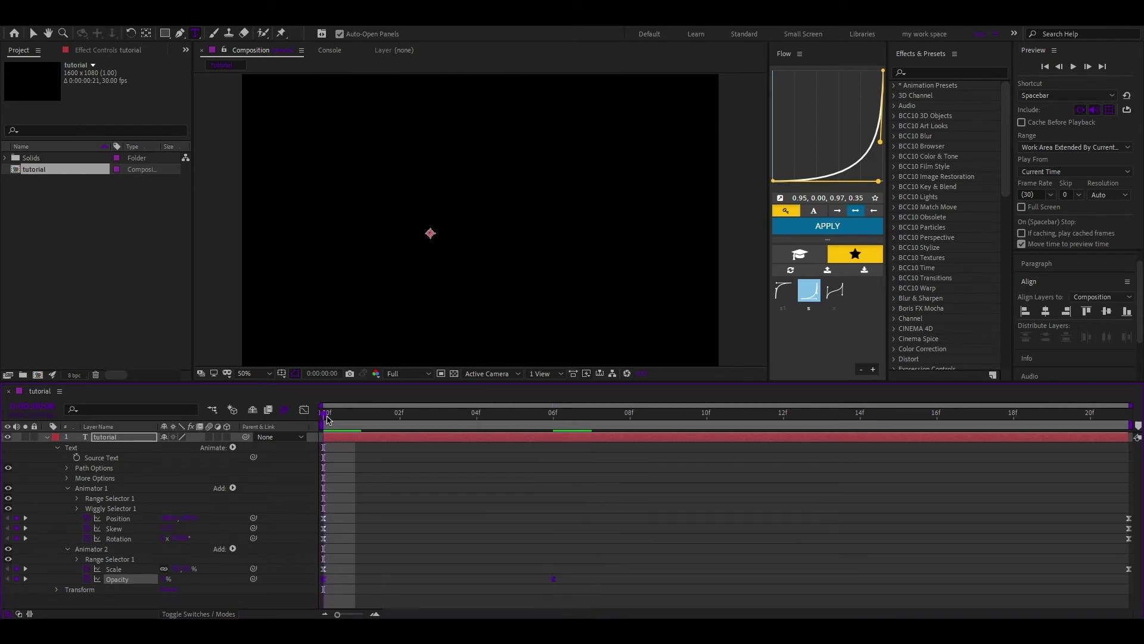
Preview the text fade-in and try moving Animator 2's last Opacity keyframe to frame 7
key("space")
left_click(474, 415)
left_click_drag(476, 415, 583, 419)
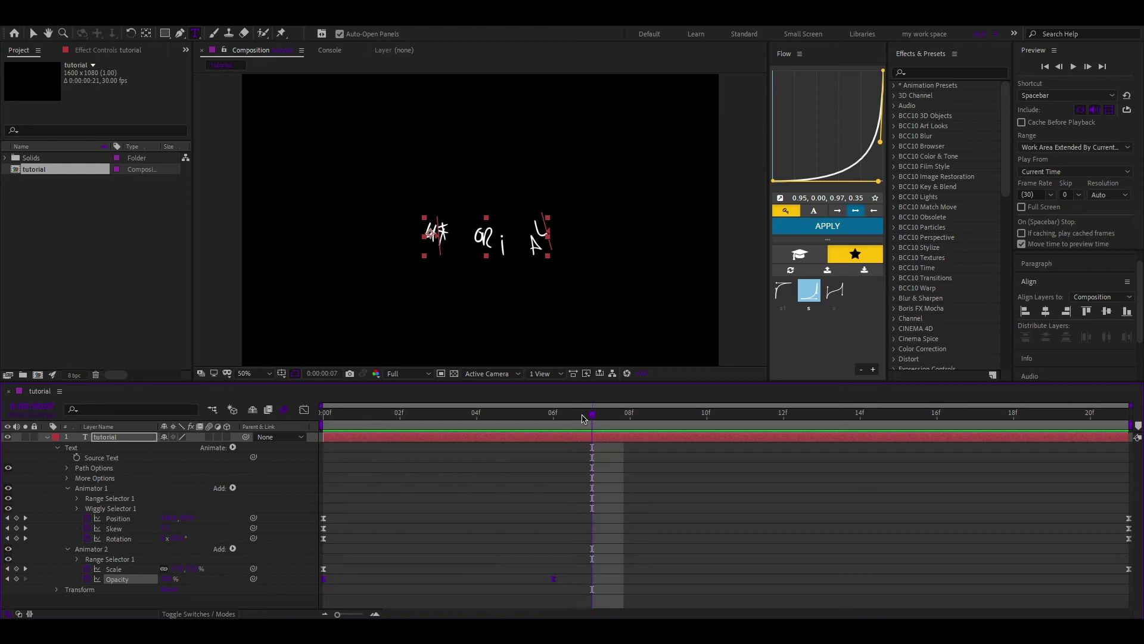
left_click_drag(554, 579, 580, 587)
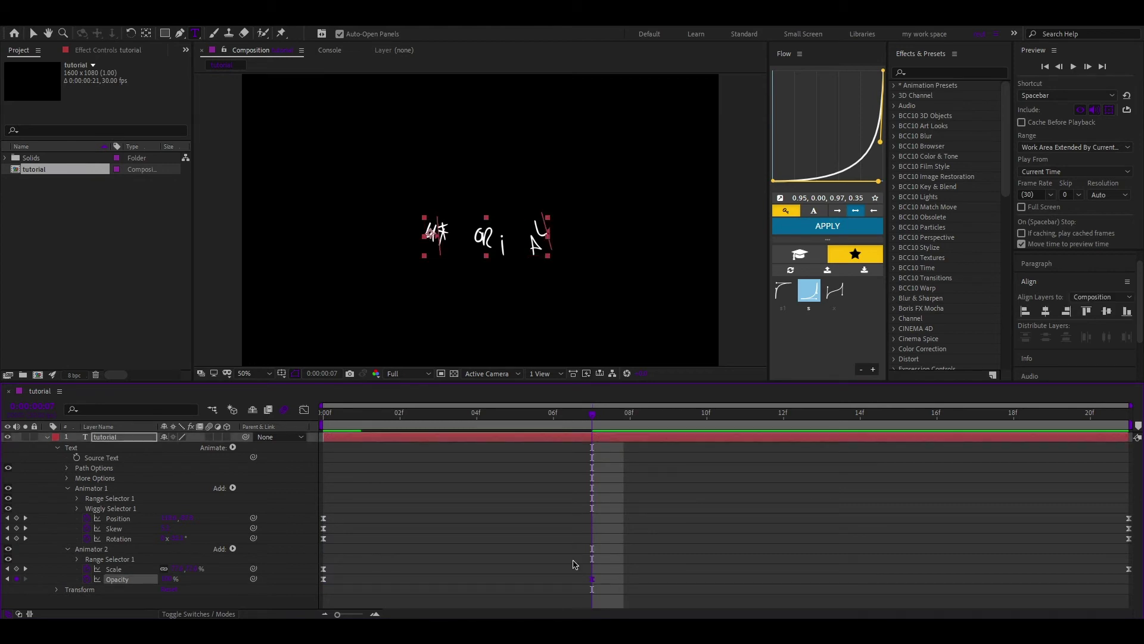
left_click_drag(350, 421, 331, 419)
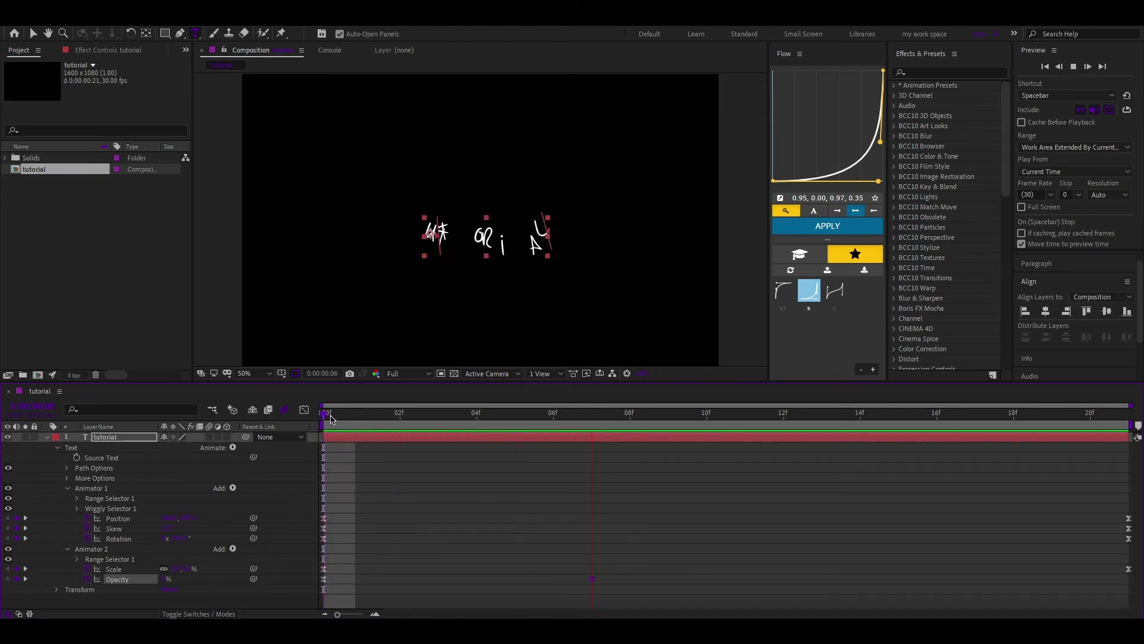
key("space")
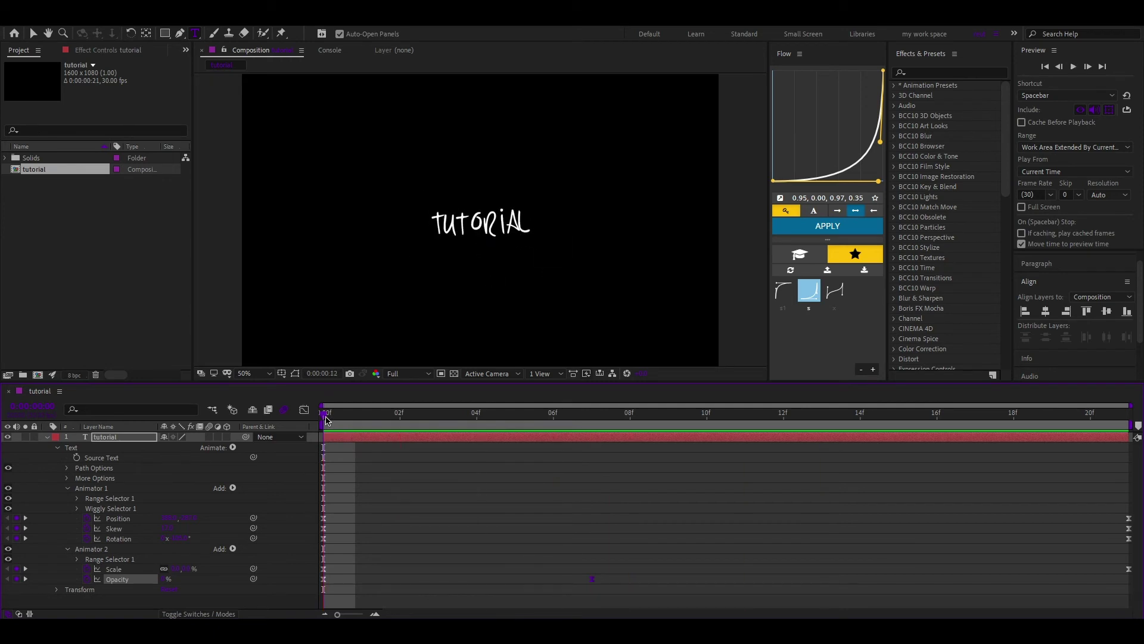
Move the last Opacity keyframe back to frame 6 and preview the letters again
left_click_drag(594, 580, 561, 586)
left_click(399, 483)
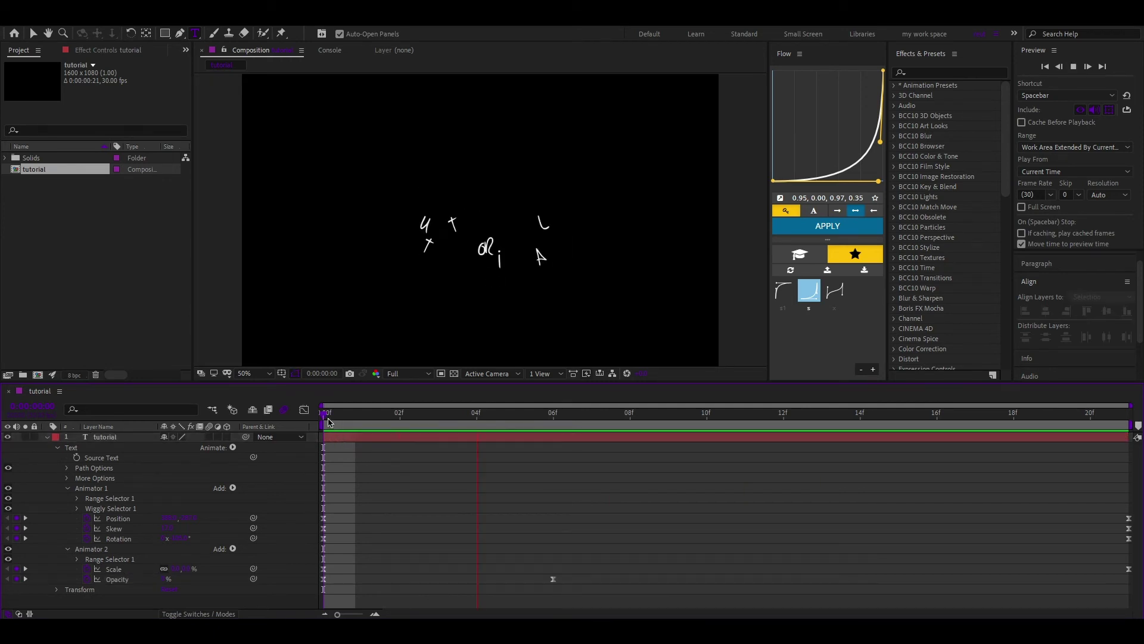
left_click(322, 419)
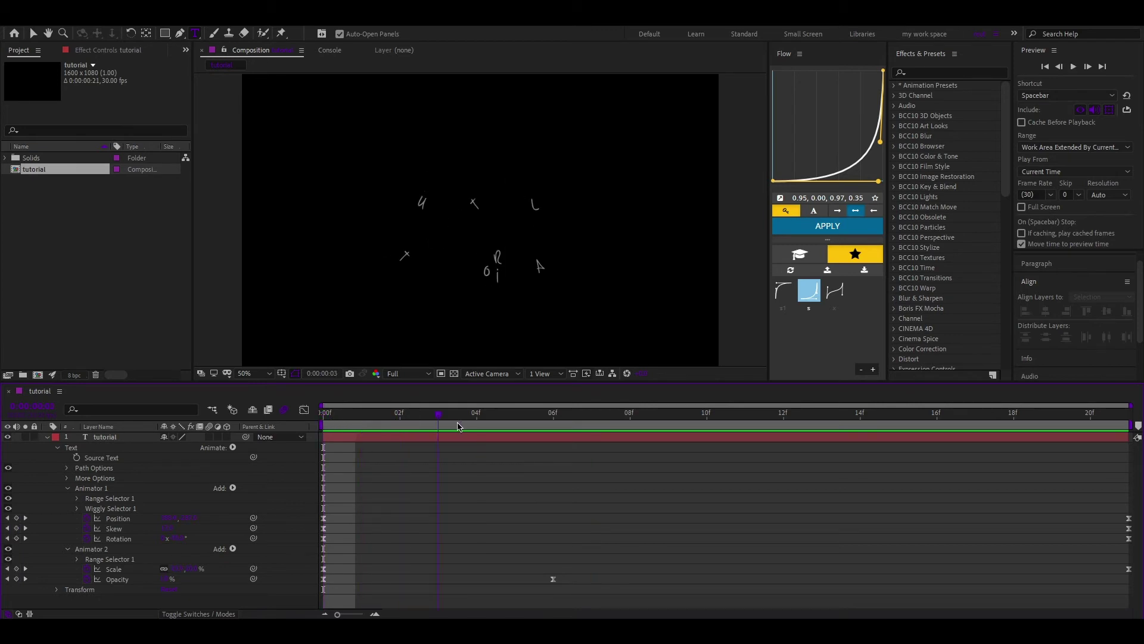
left_click_drag(459, 426, 246, 444)
Add a third text animator with Position and Rotation properties and a Wiggly selector
left_click(233, 448)
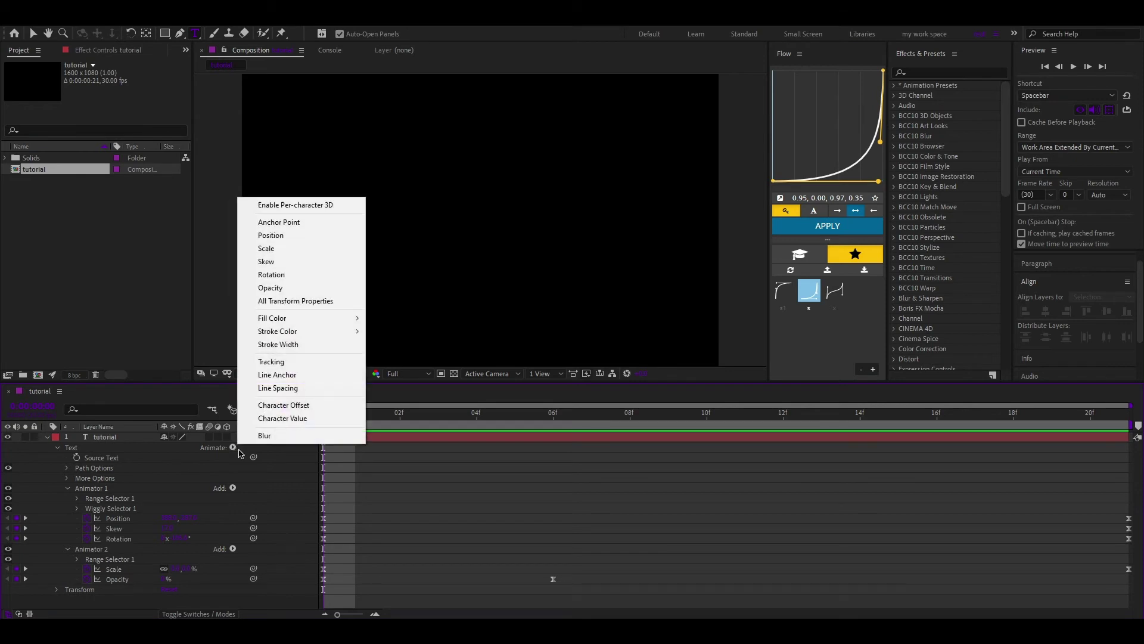
left_click(318, 241)
left_click(232, 574)
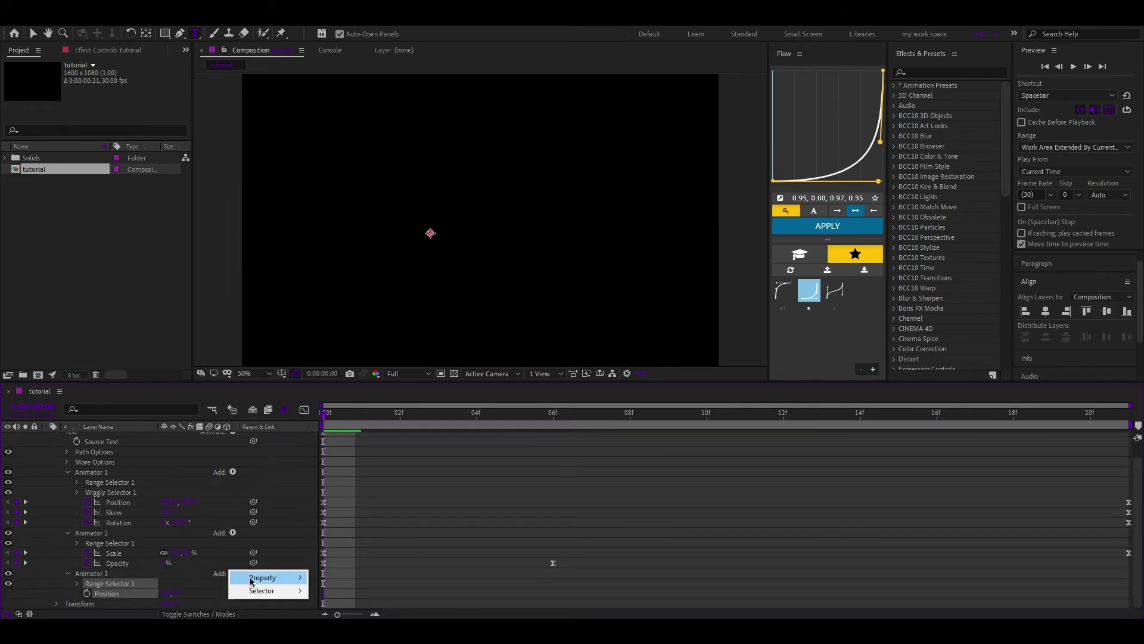
mouse_move(301, 592)
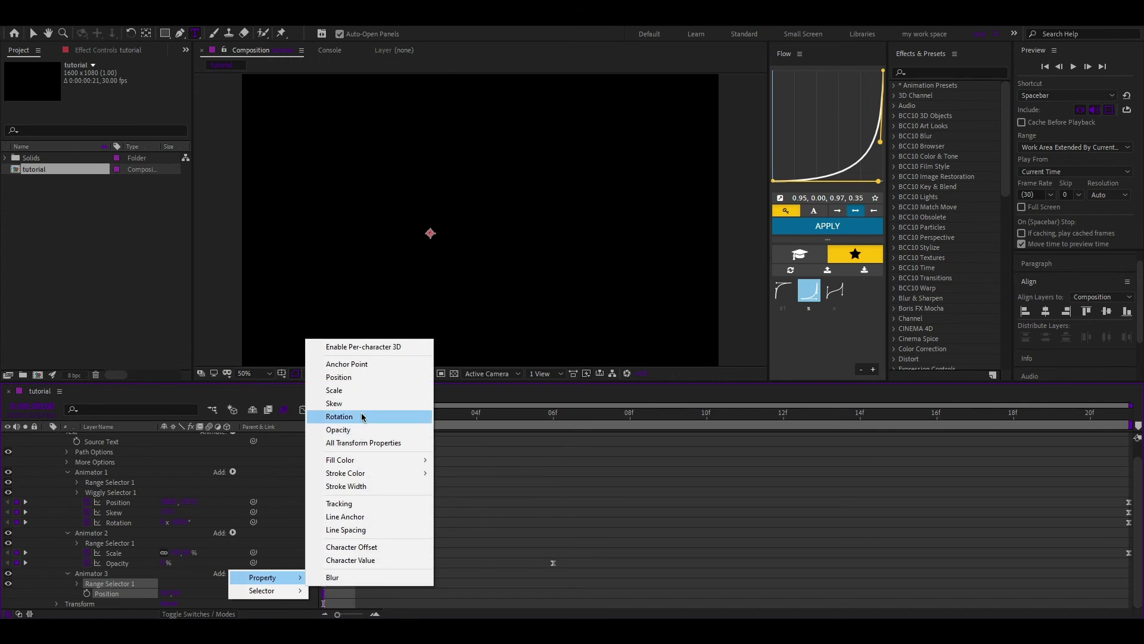
left_click(363, 414)
left_click(233, 573)
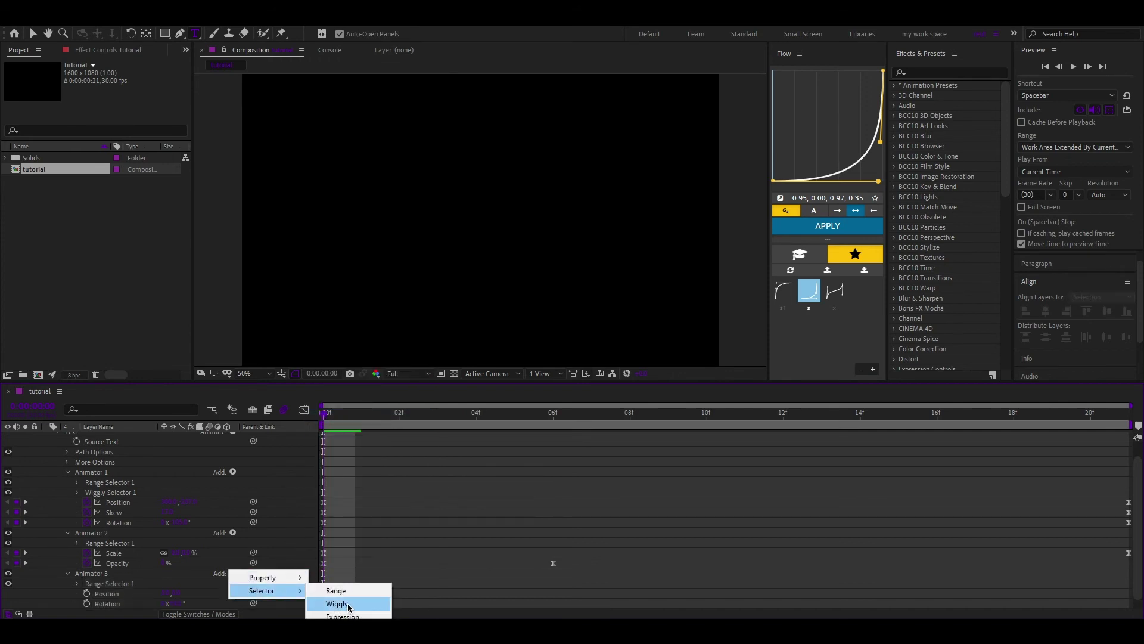
left_click(353, 609)
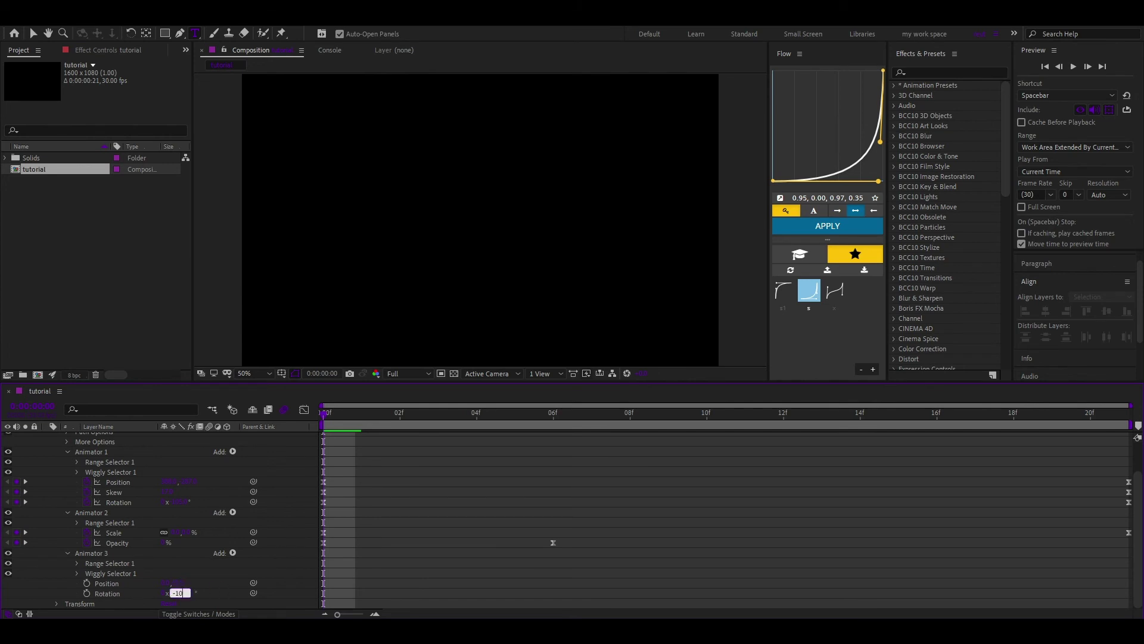
Set Animator 3's Rotation to -10° and lower its Wiggly Selector's Correlation to the minimum
key("Return")
left_click(77, 574)
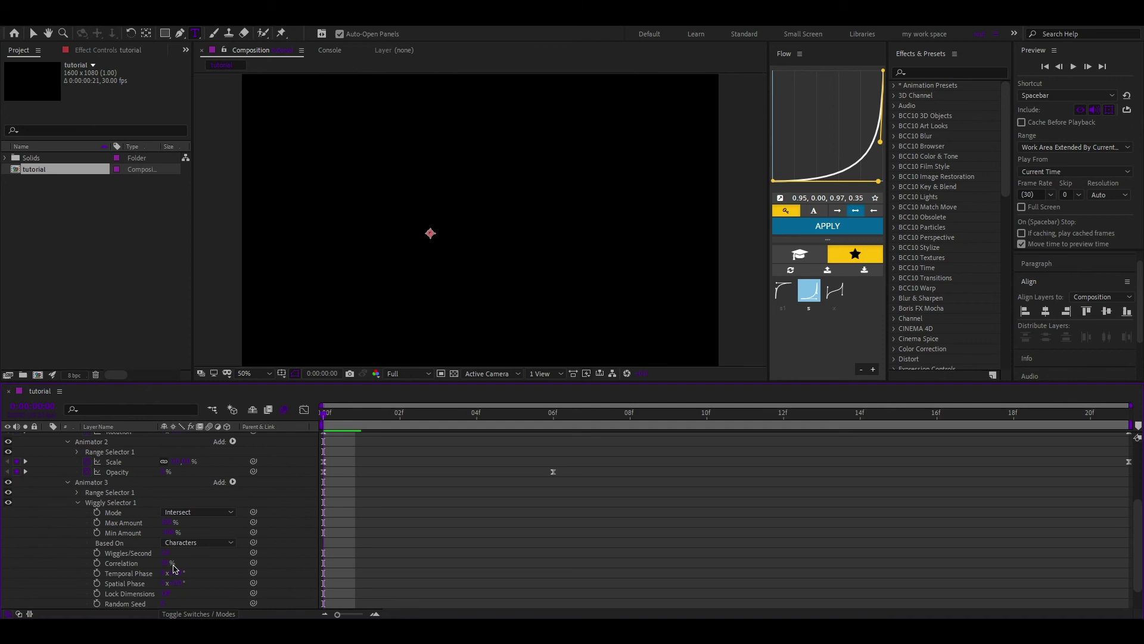
scroll(163, 547, "down", 3)
left_click_drag(167, 533, 58, 541)
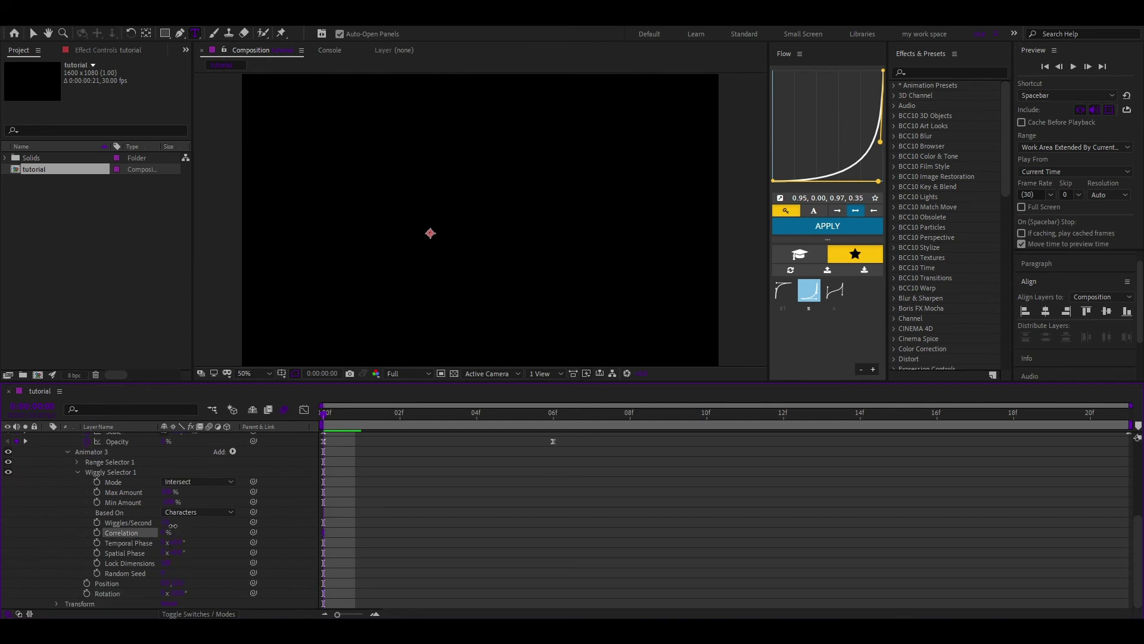
left_click(204, 540)
scroll(207, 554, "up", 2)
left_click(78, 533)
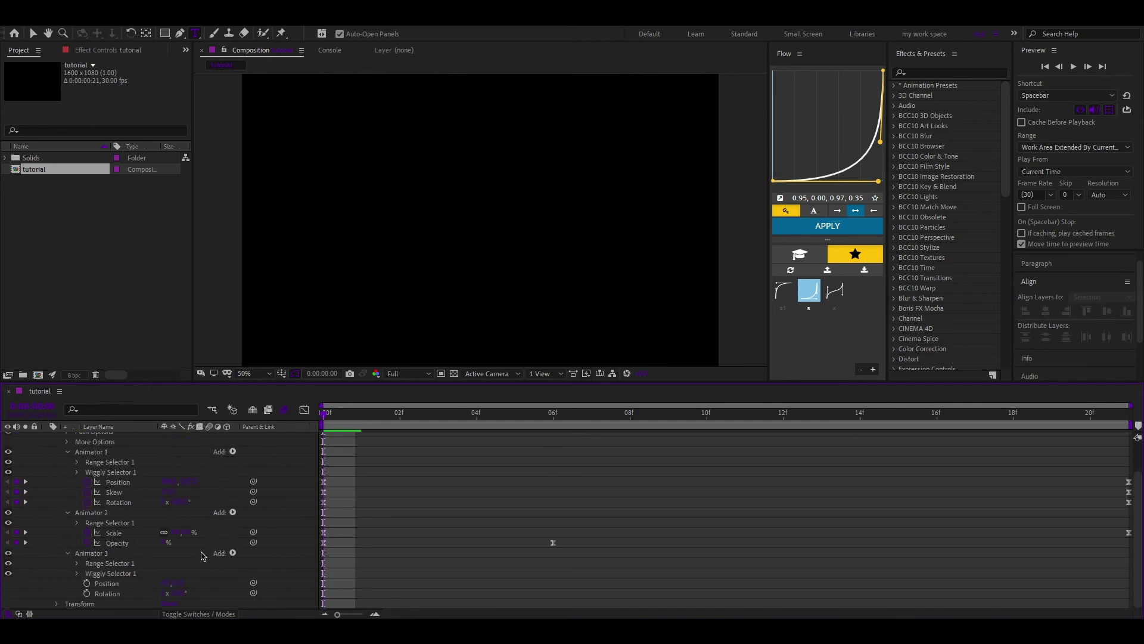
Turn on motion blur for the text layer, preview the animation and collapse the layer's properties
scroll(375, 546, "up", 2)
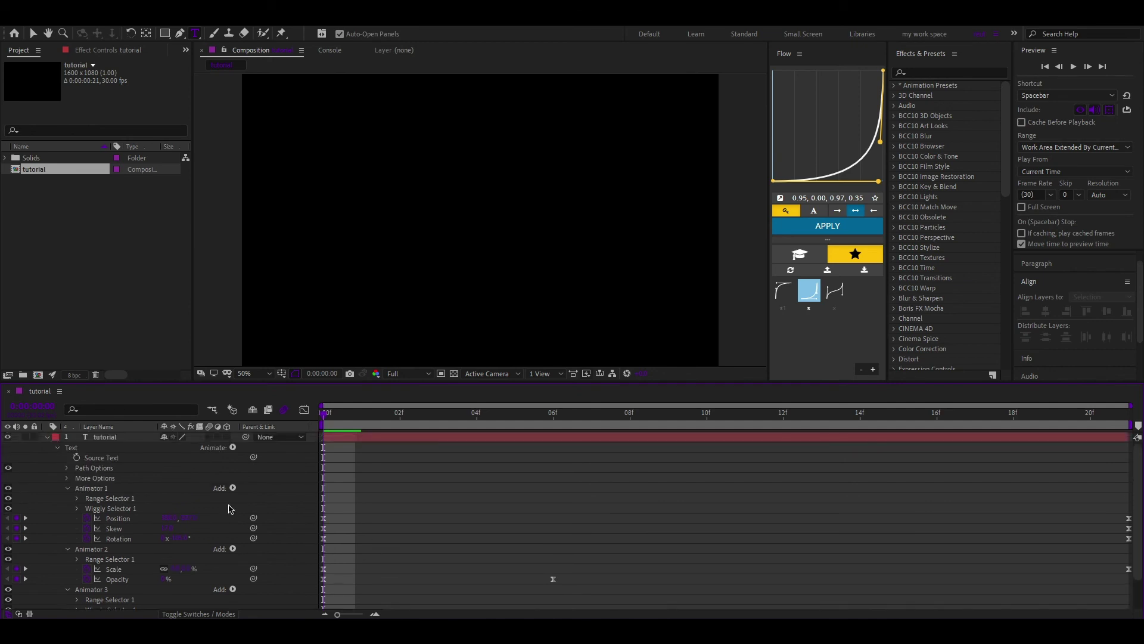
key("space")
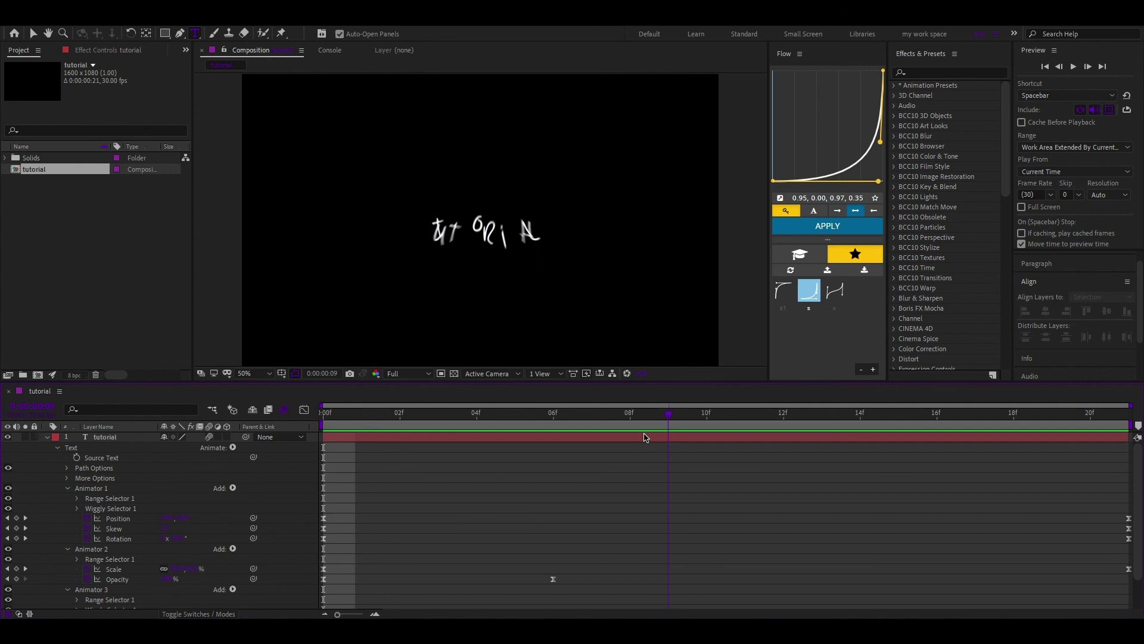
key("space")
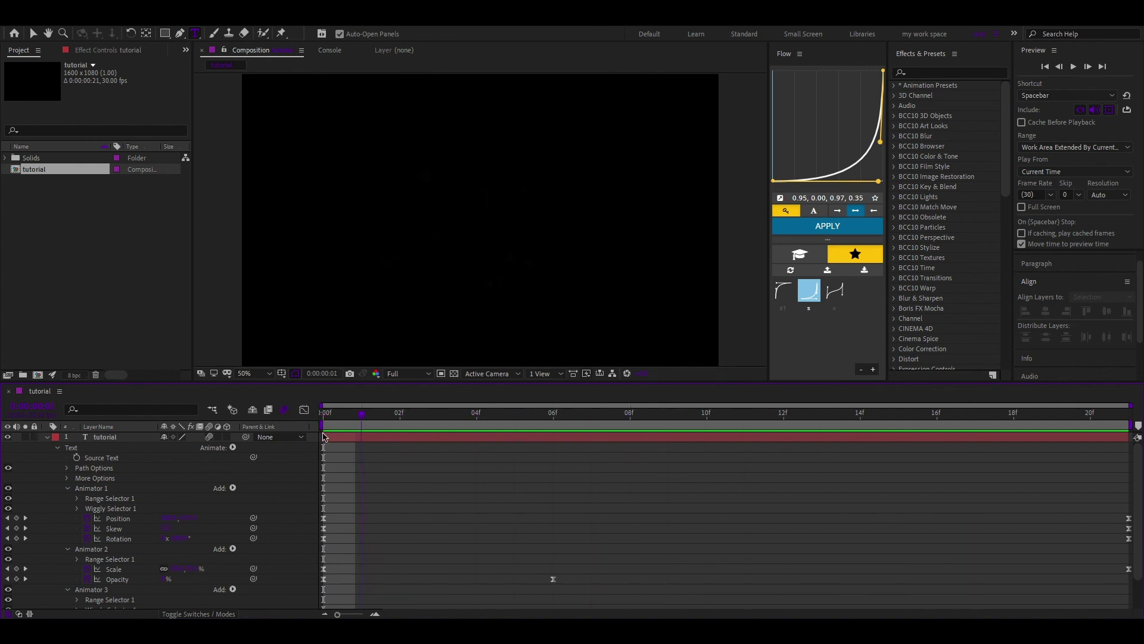
left_click(47, 437)
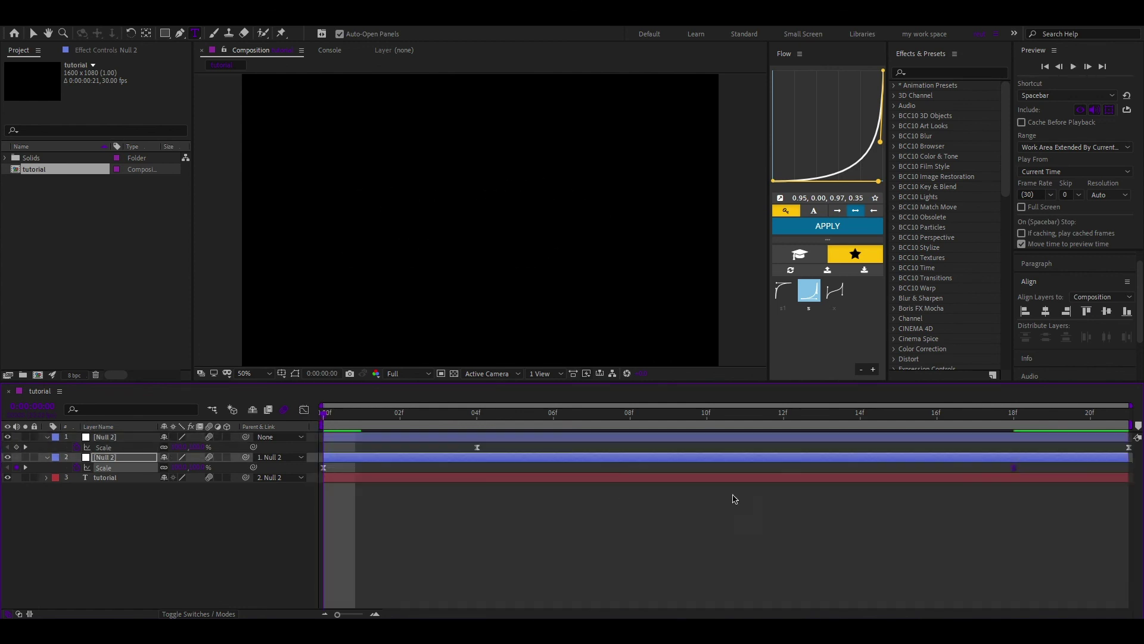
Move the last Scale keyframe of the null directly above the text layer to frame 14 and preview the animation
left_click_drag(1013, 468, 860, 468)
left_click_drag(873, 465, 286, 478)
left_click(303, 410)
key("space")
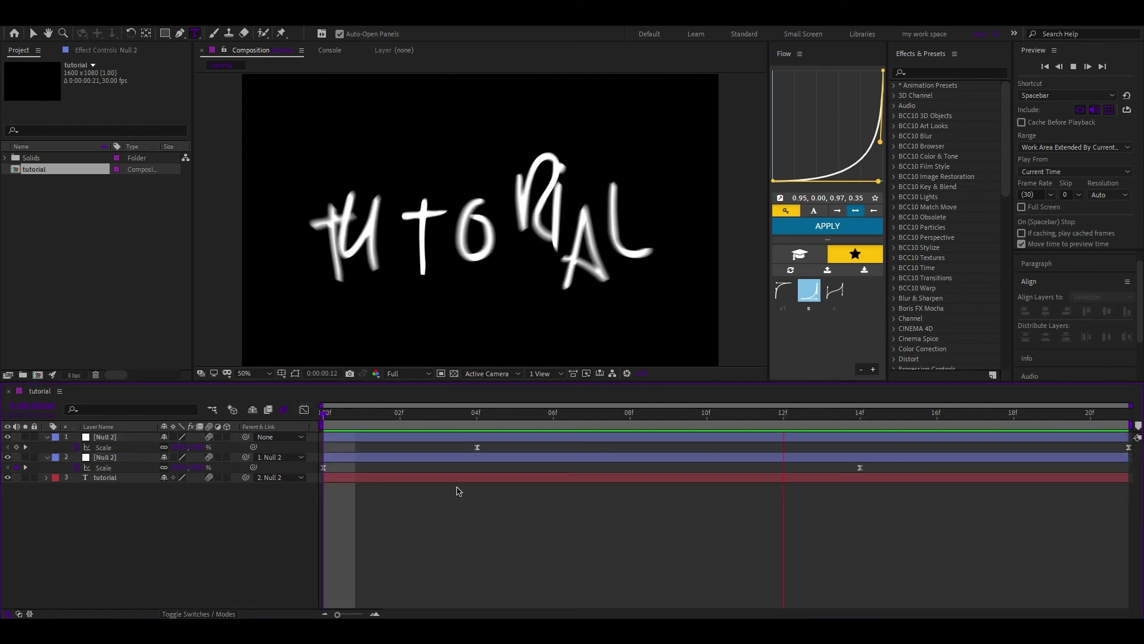